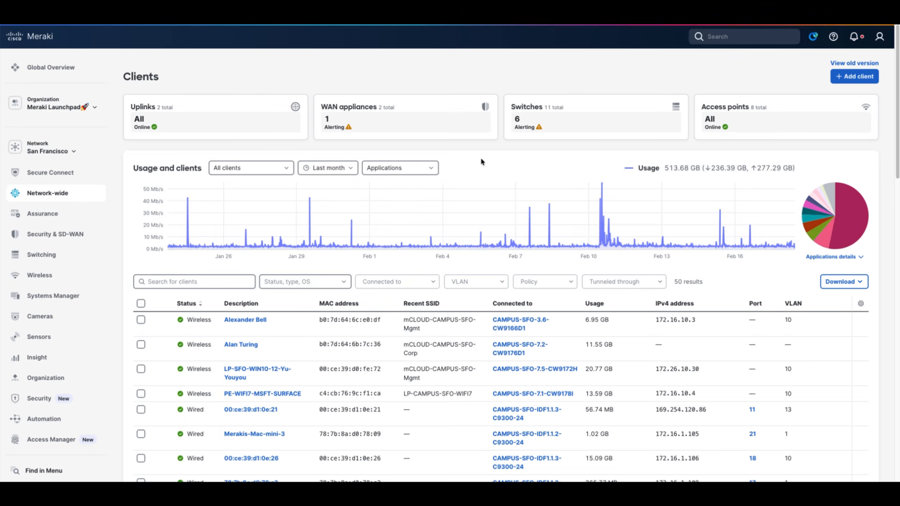
- Open the San Francisco network's switch list and filter it by online status, by alerting status, and again by online status
mouse_move(33, 258)
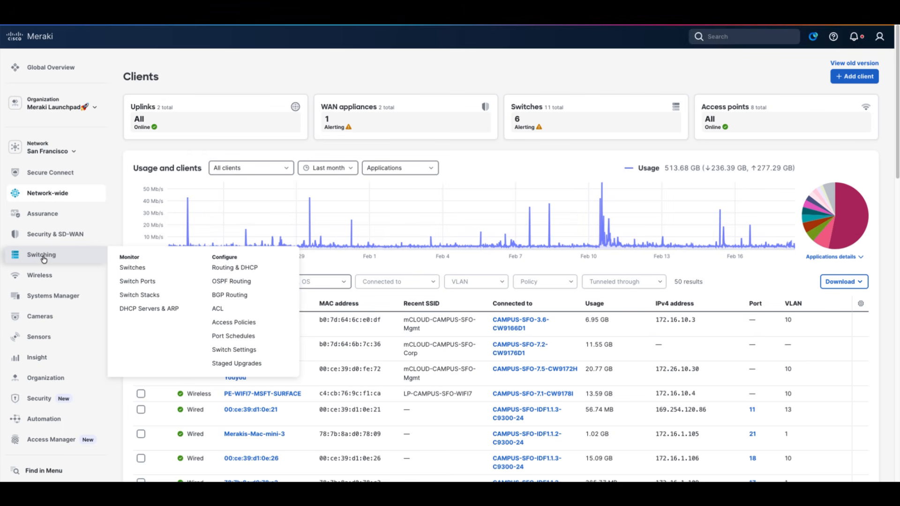
click(143, 271)
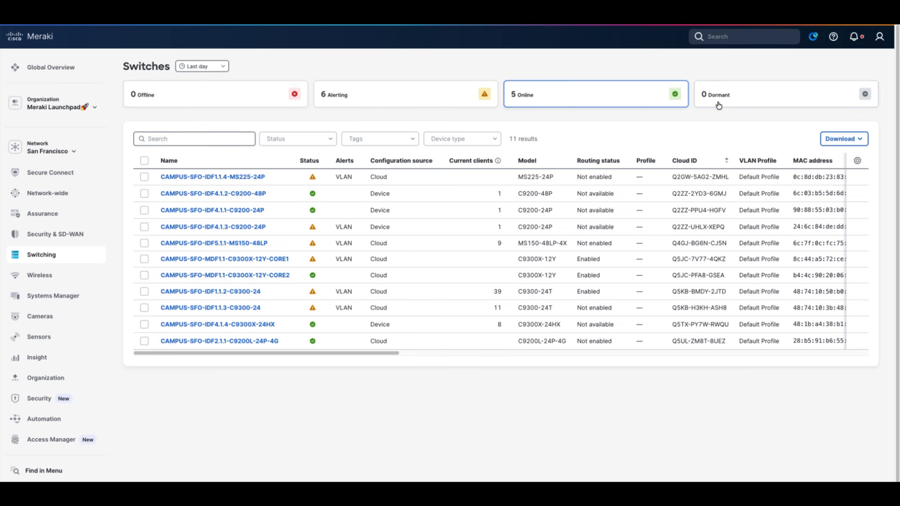
click(558, 98)
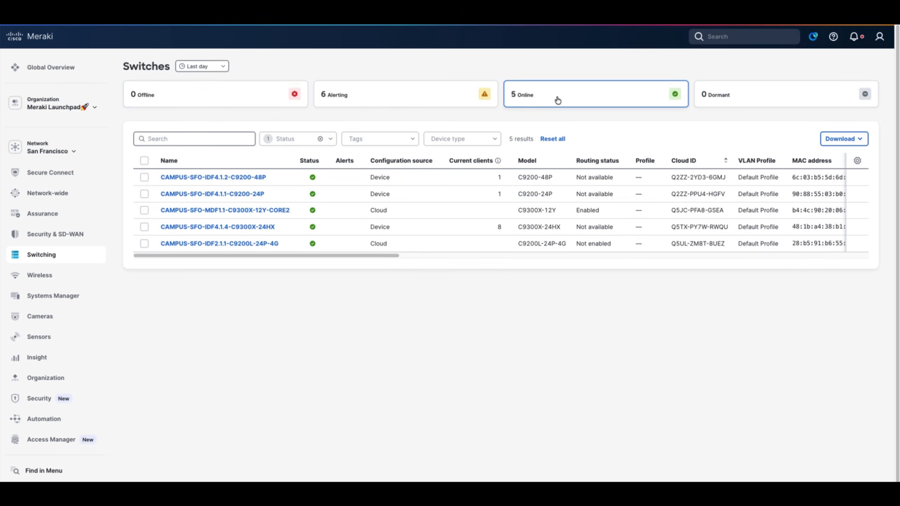
click(376, 93)
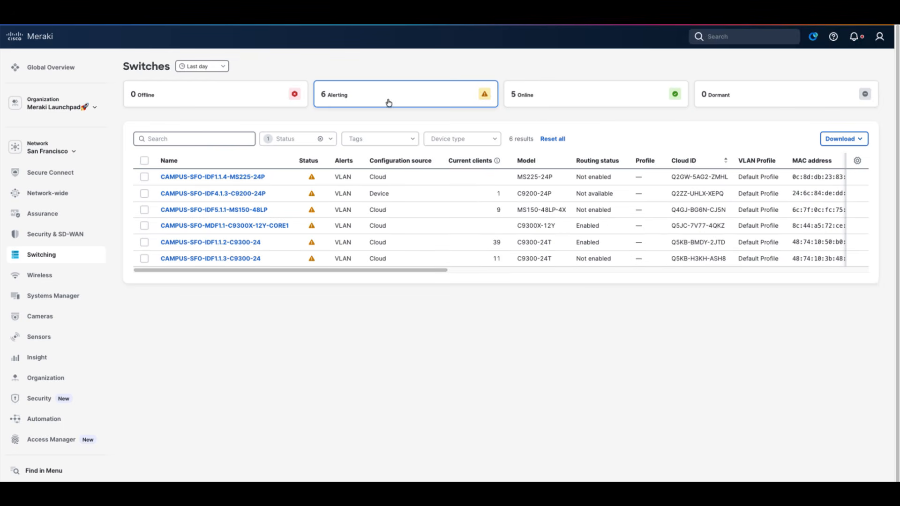
click(567, 98)
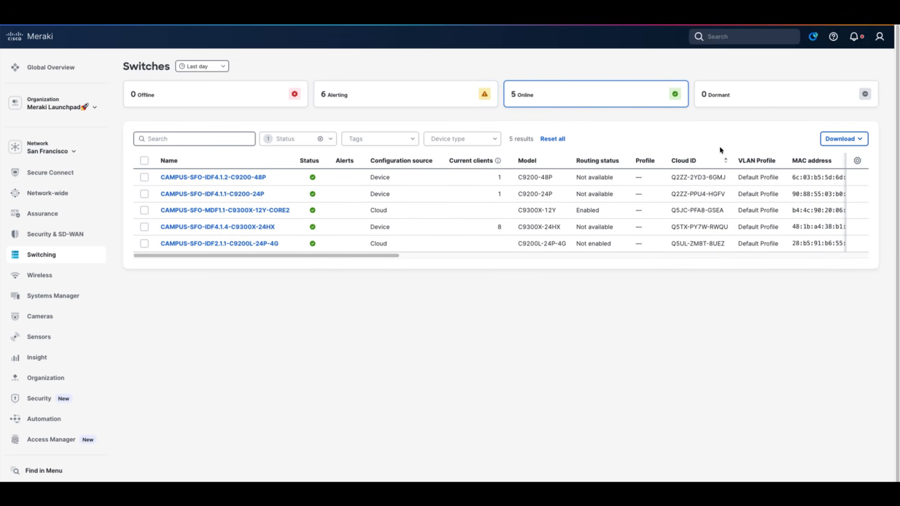
- Hide the Model column in the switches table
click(857, 161)
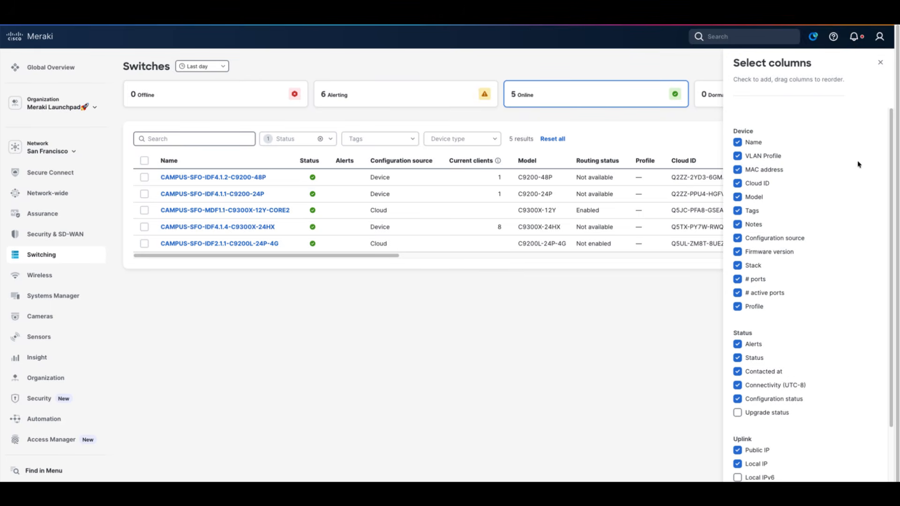
click(737, 211)
click(737, 211)
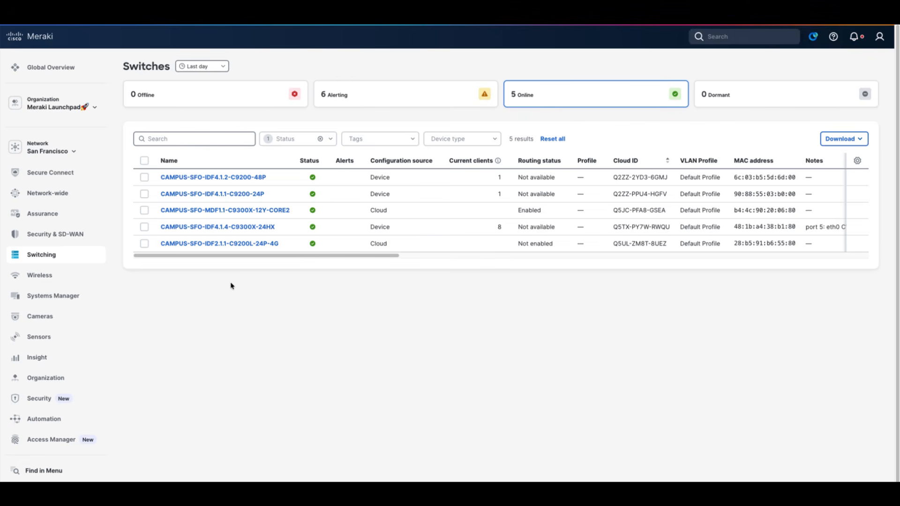
- Open switch CAMPUS-SFO-IDF4.1.2-C9200-48P and examine its port states, connectivity, usage history and connected clients
triple_click(212, 181)
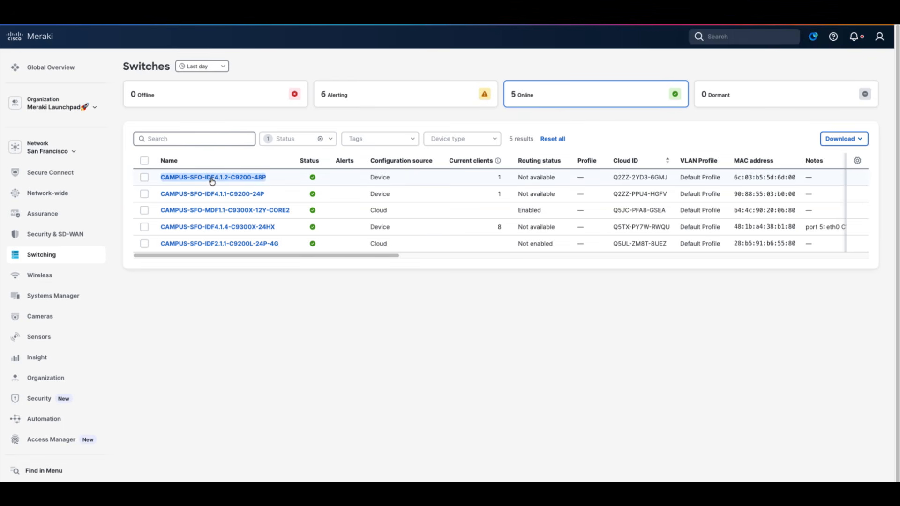
click(212, 179)
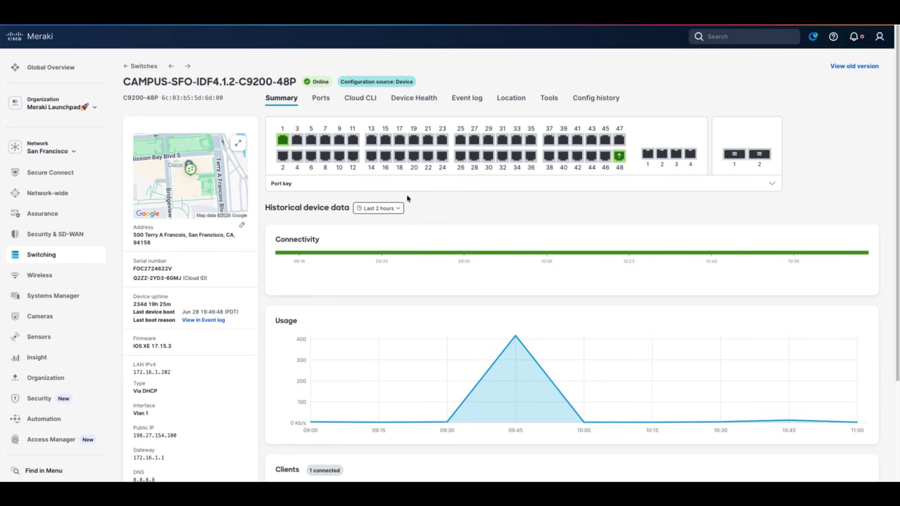
mouse_move(281, 146)
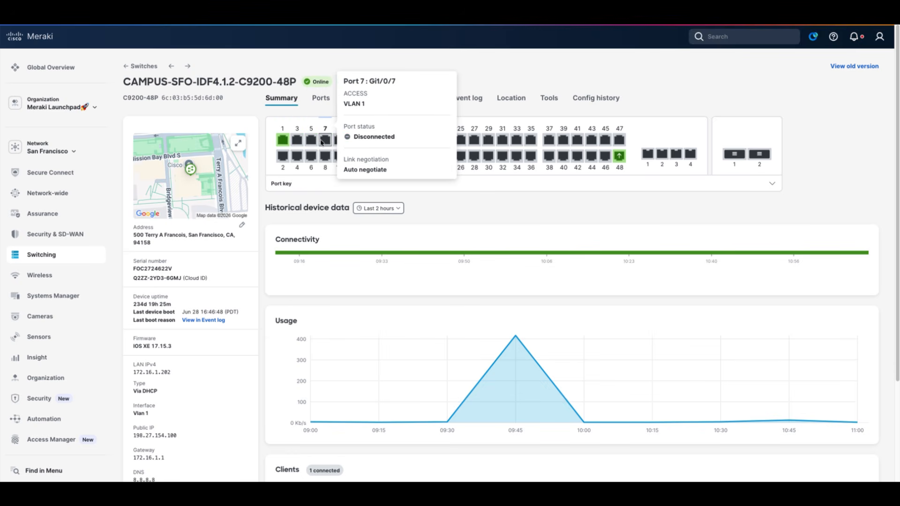
mouse_move(612, 169)
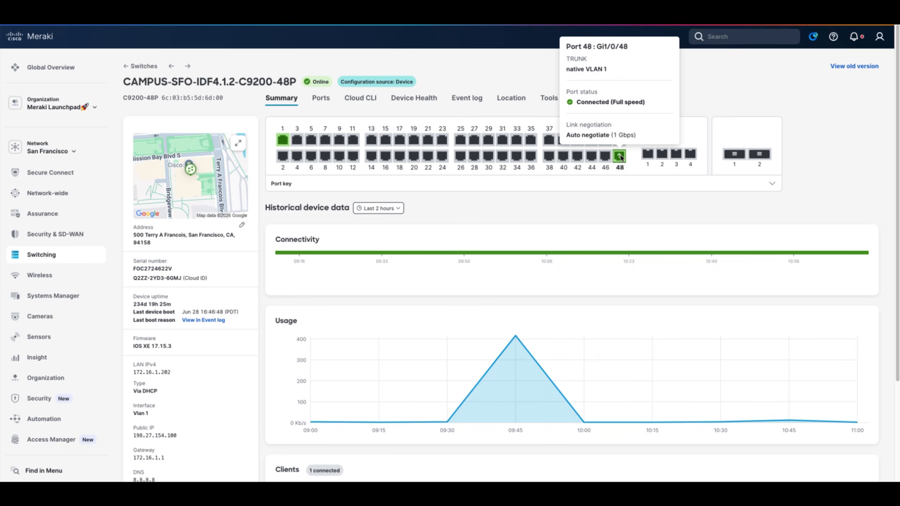
scroll(545, 219, down, 2)
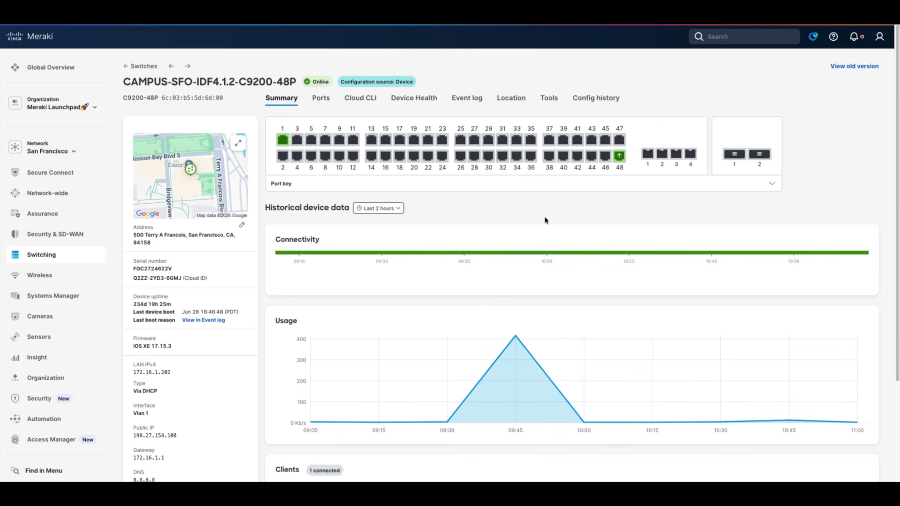
scroll(545, 219, down, 2)
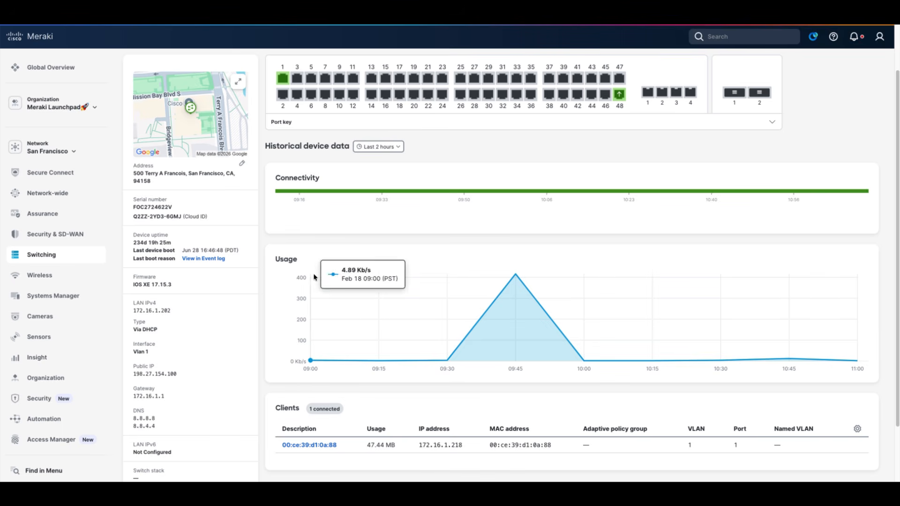
scroll(310, 278, up, 2)
scroll(310, 278, up, 1)
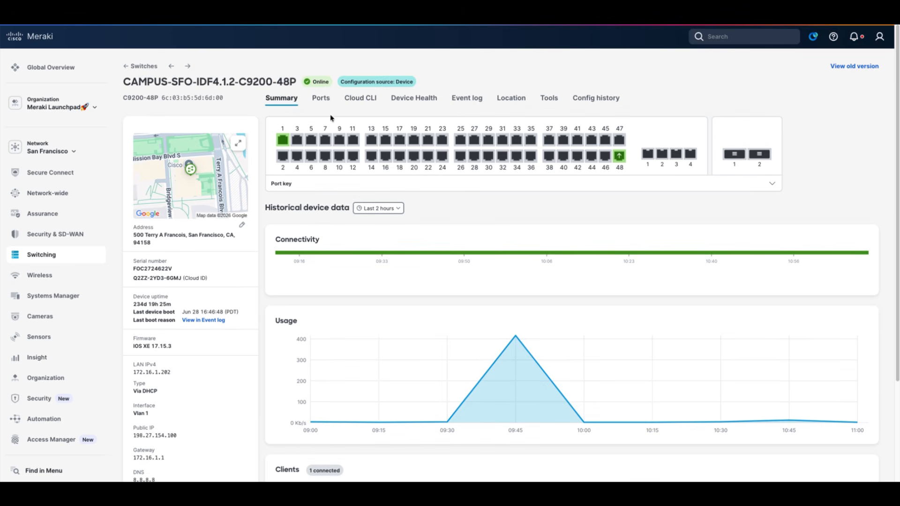
- View the switch's port list and check which columns are available for it
click(320, 101)
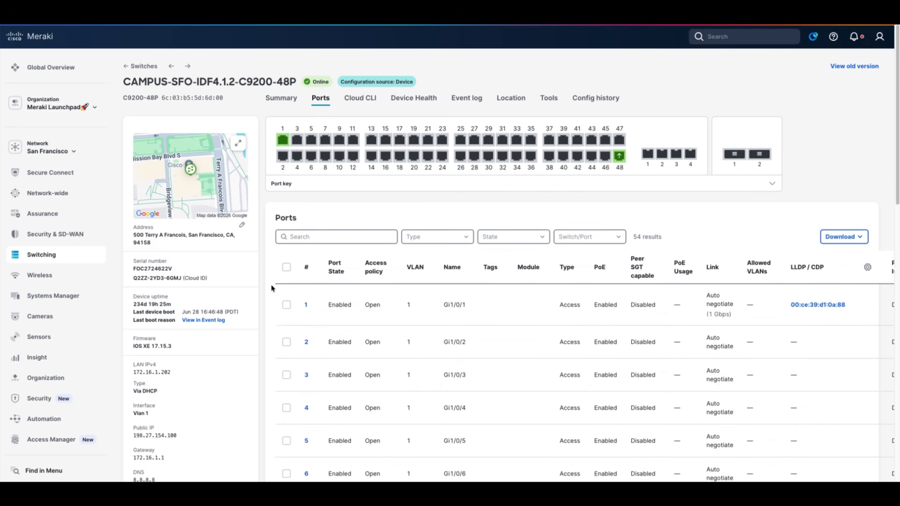
scroll(273, 287, down, 1)
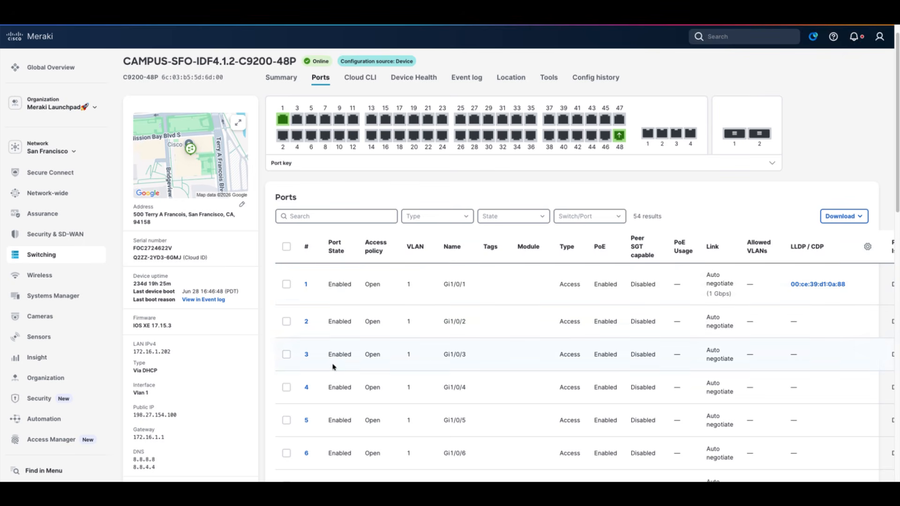
click(868, 249)
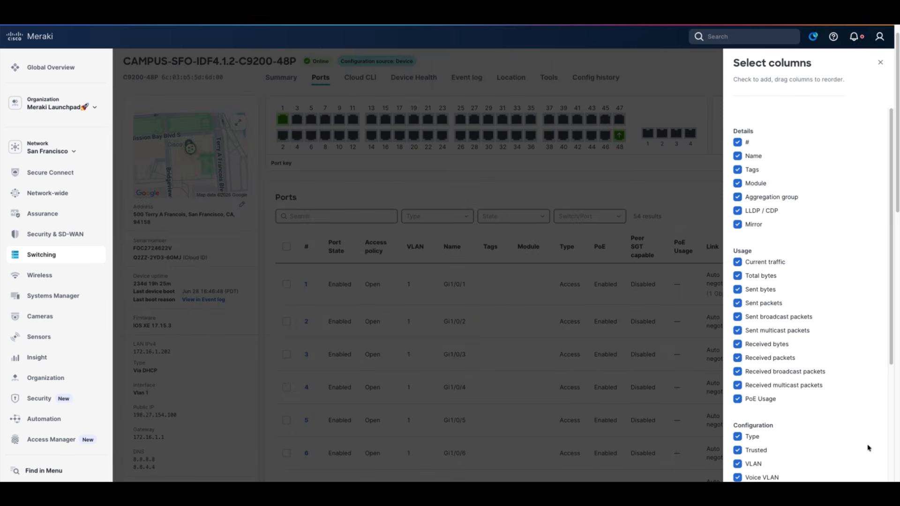
click(570, 414)
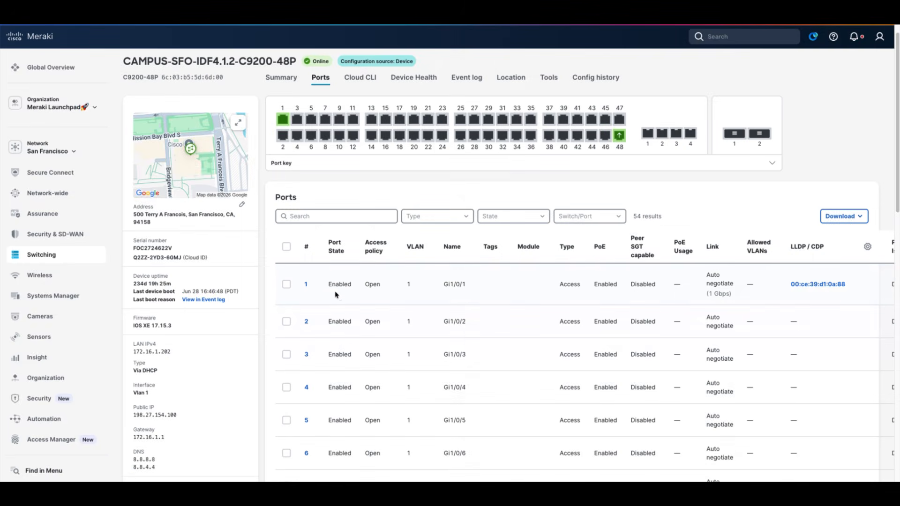
- View the configuration, status and current clients of port 1
click(306, 285)
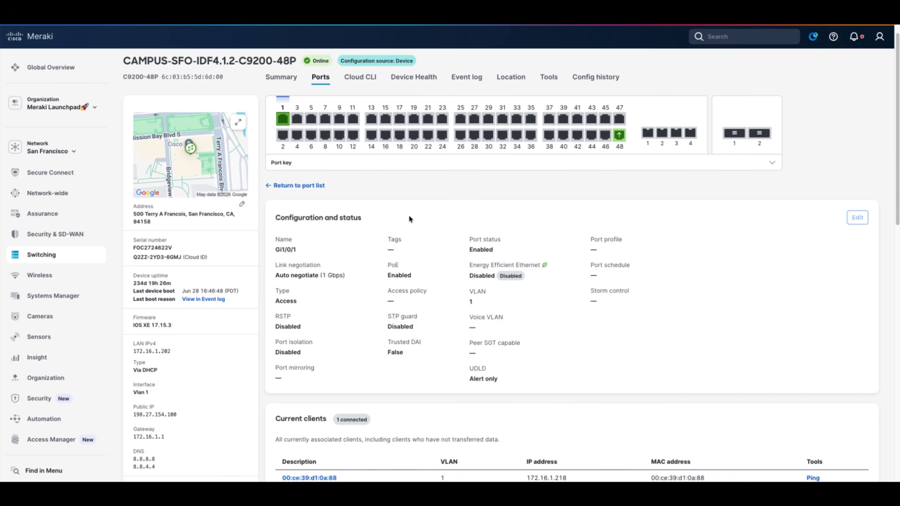
scroll(410, 219, down, 1)
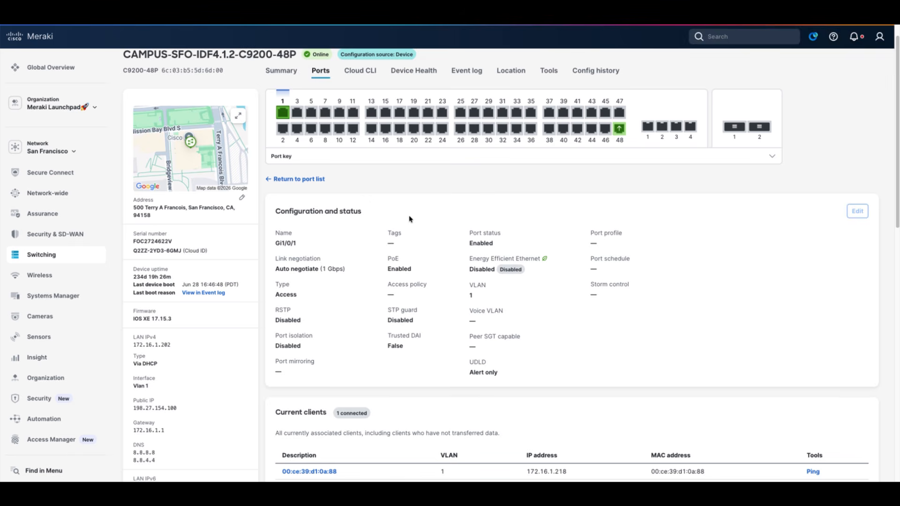
scroll(409, 219, up, 2)
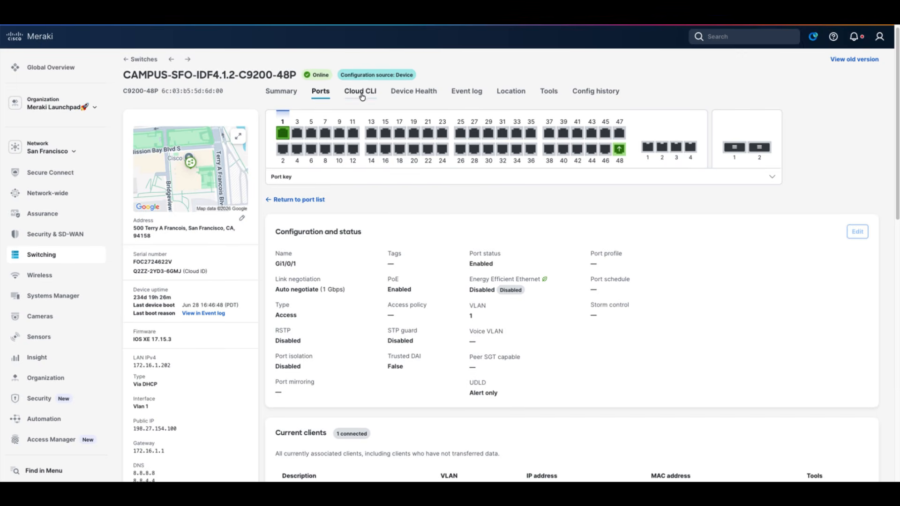
- Launch the switch's Cloud CLI terminal session and close it again
click(362, 96)
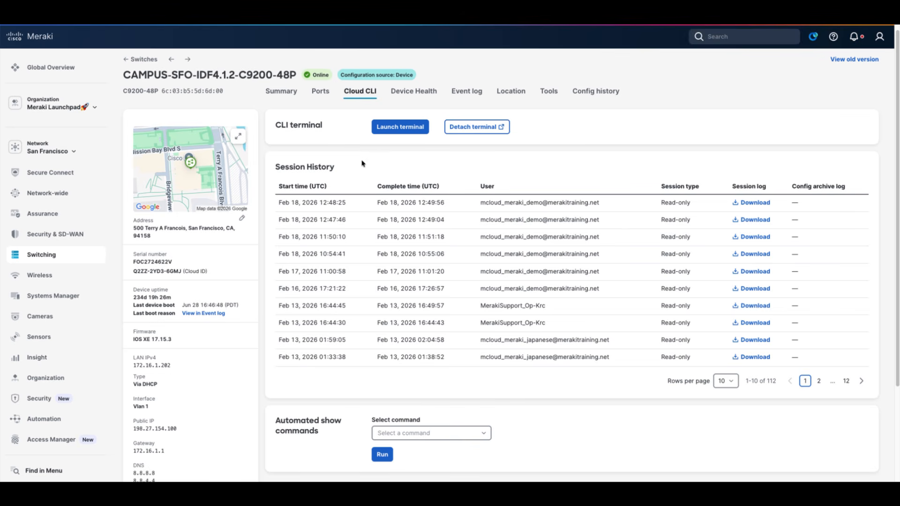
click(401, 128)
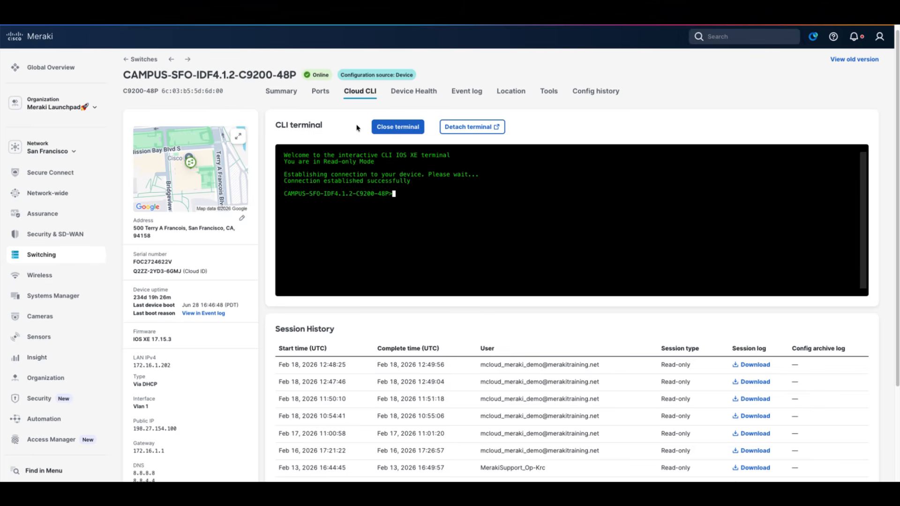
click(387, 127)
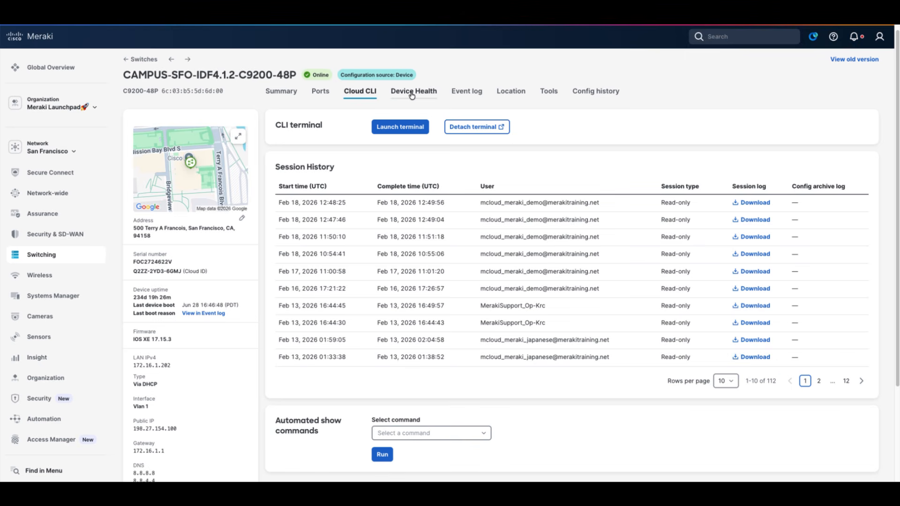
- Select Show Connected Clients as the automated show command
click(447, 433)
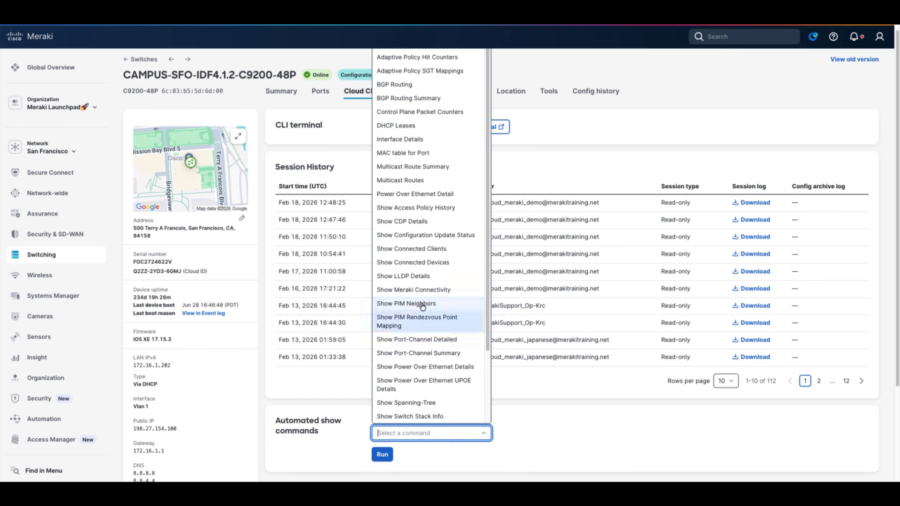
click(417, 250)
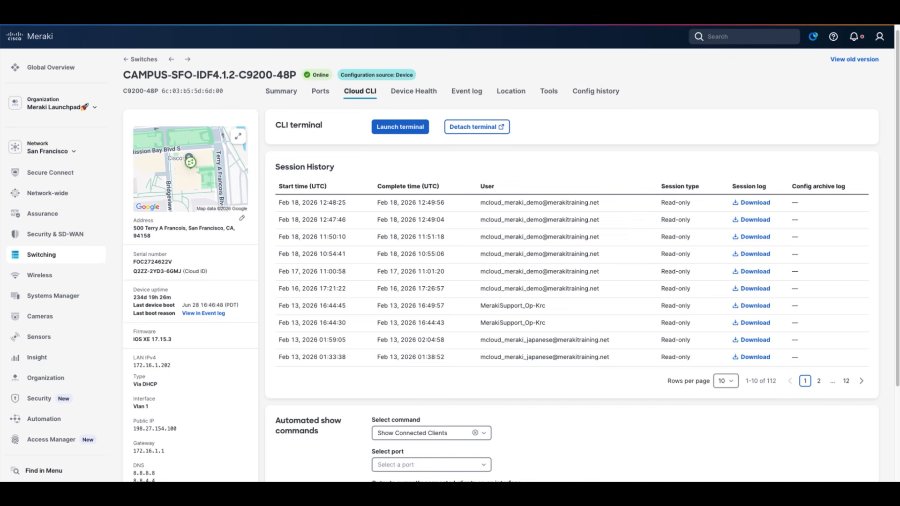
- Review the switch's device health, including power supplies and StackPower, and view its event log
click(408, 93)
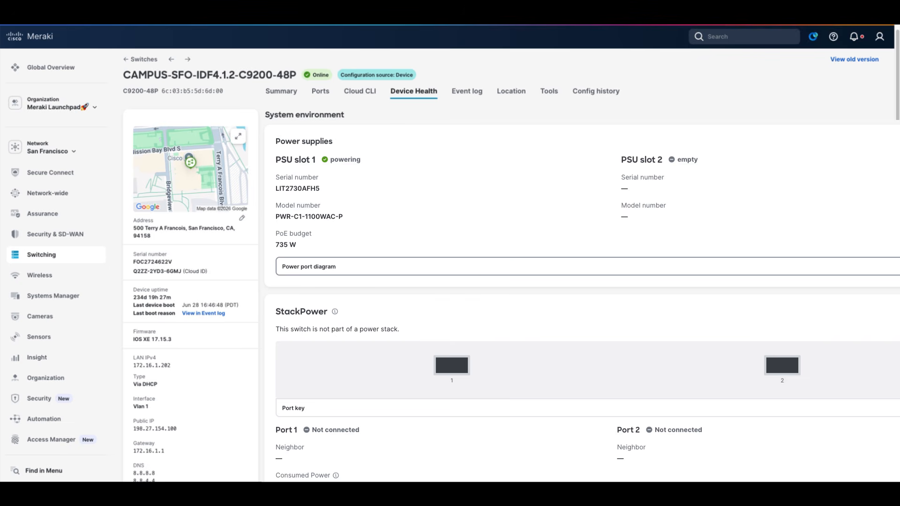
click(467, 91)
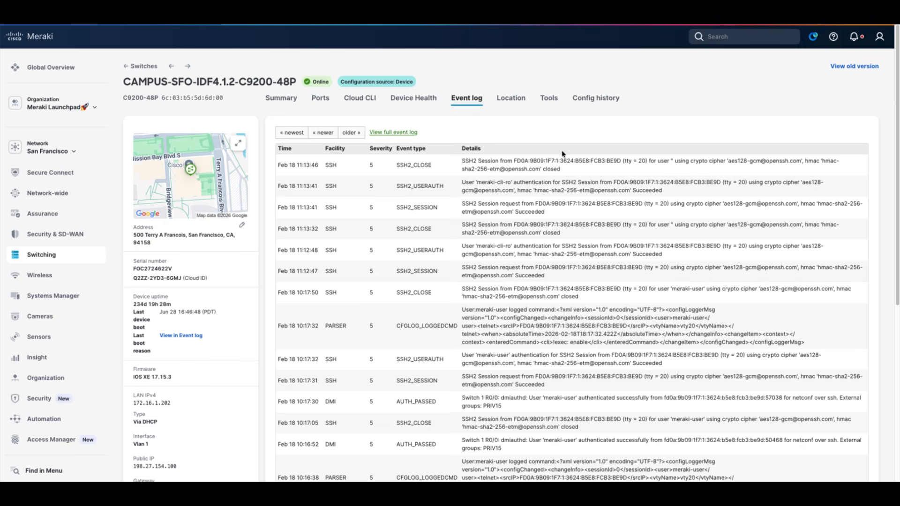
- Examine the switch's position on the location map and open its troubleshooting tools
click(511, 99)
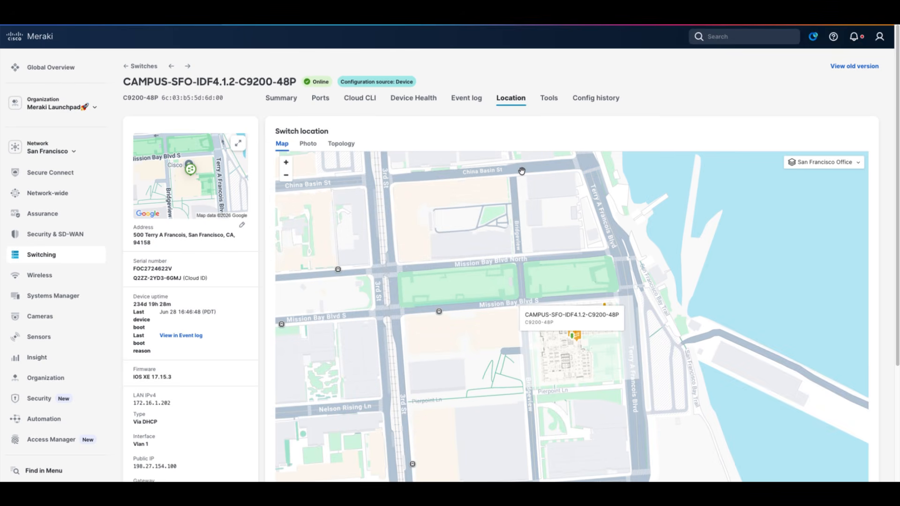
scroll(564, 344, down, 2)
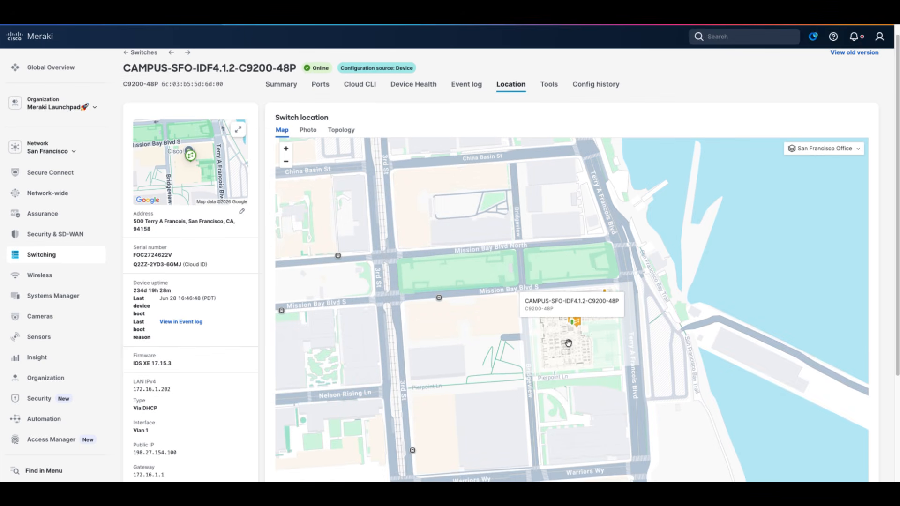
drag(568, 334, 562, 338)
scroll(565, 331, up, 1)
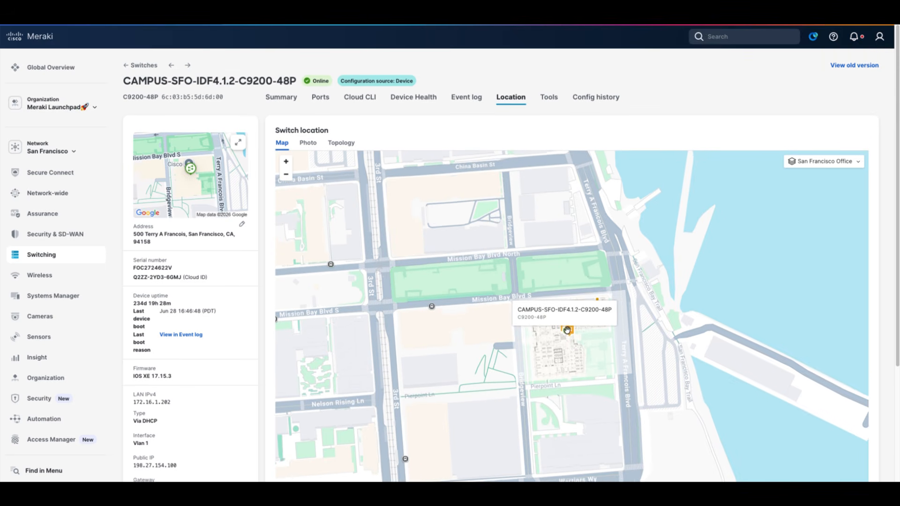
scroll(567, 331, down, 1)
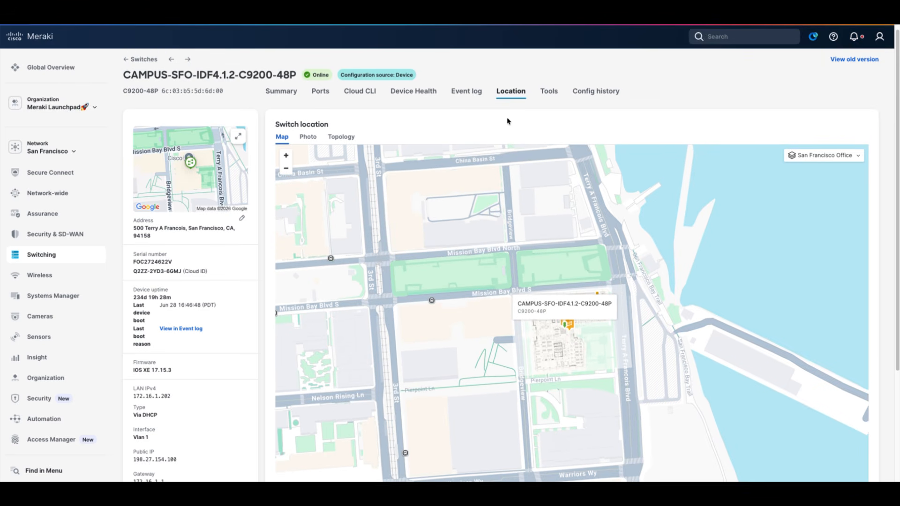
click(545, 94)
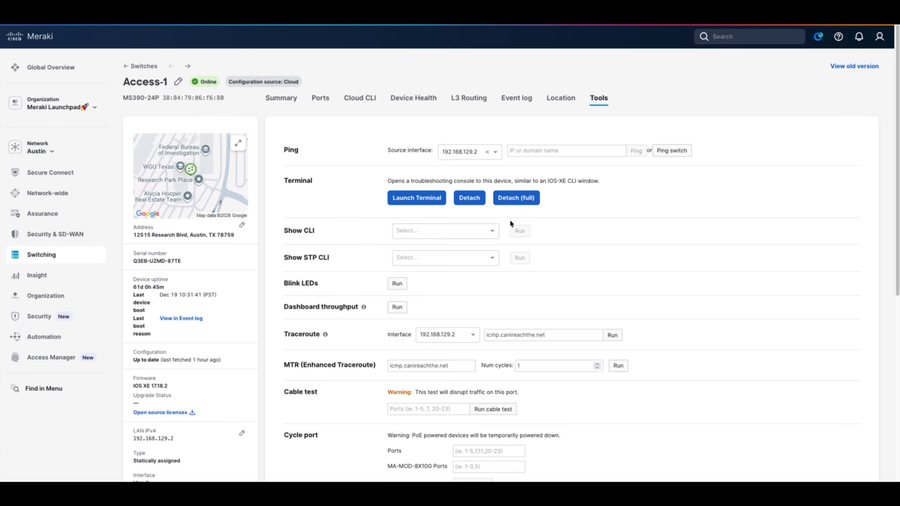
- Open the switch ports list for the Austin network
mouse_move(70, 261)
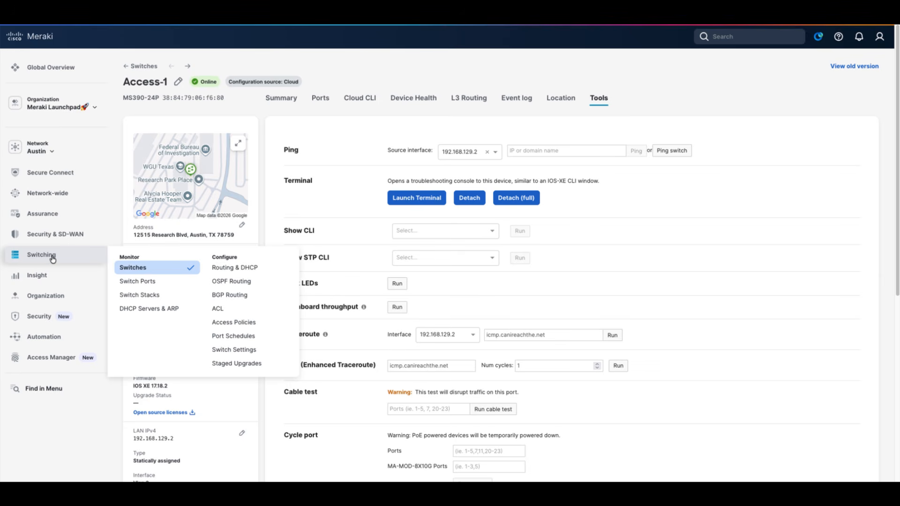
click(140, 281)
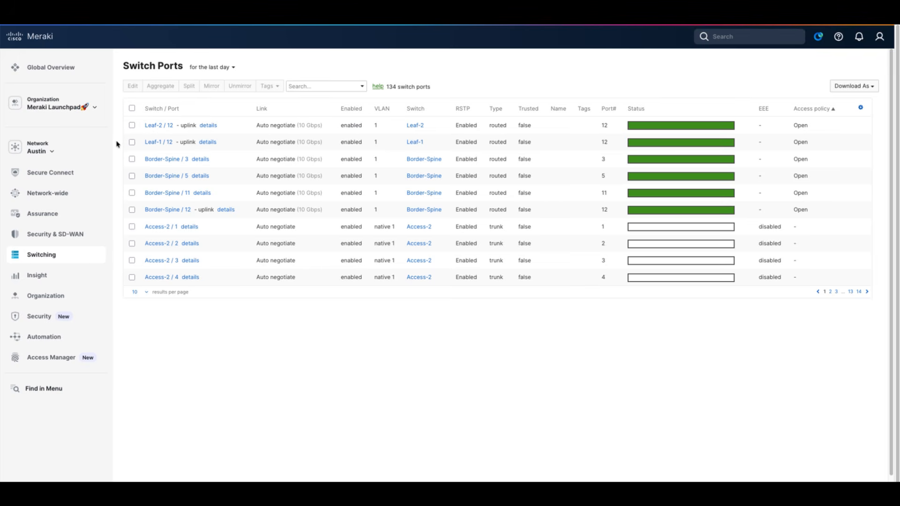
- Review the bulk edit settings for ports Border-Spine / 3, Border-Spine / 11 and Access-2 / 3, and leave without updating
click(132, 160)
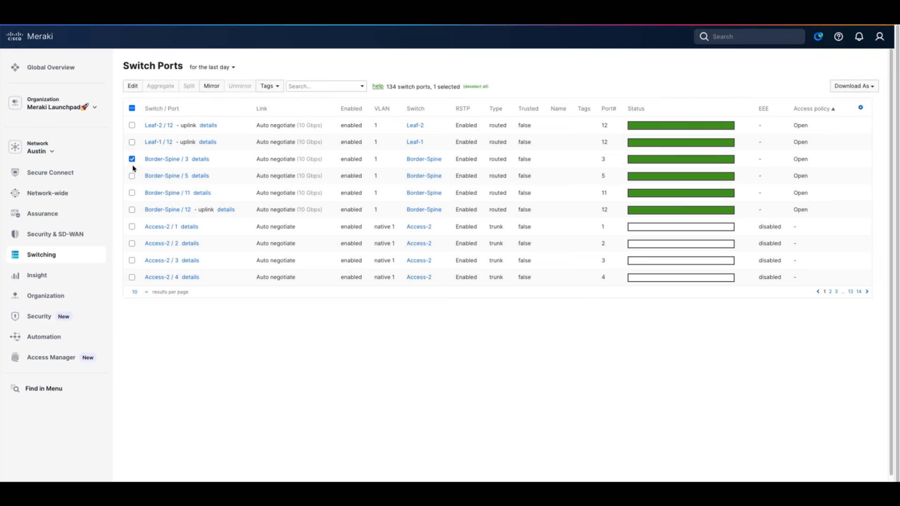
click(132, 193)
click(131, 260)
click(133, 87)
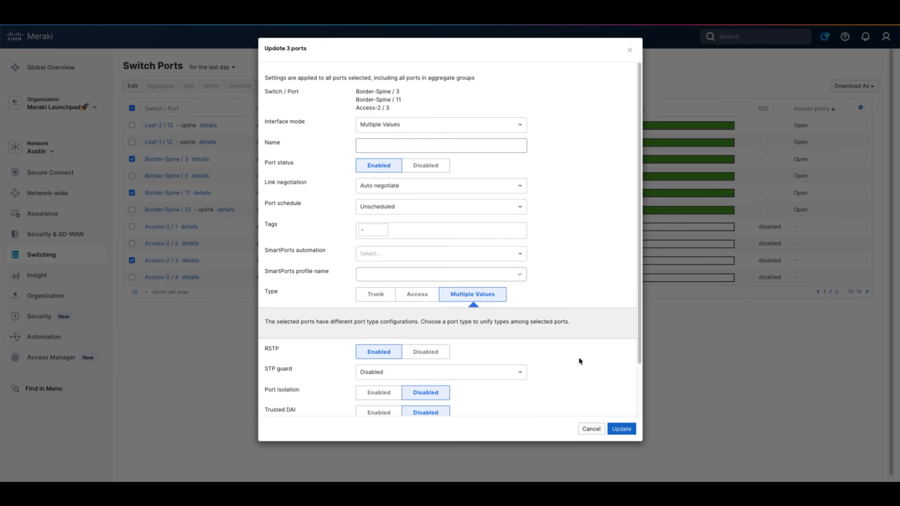
scroll(577, 359, down, 2)
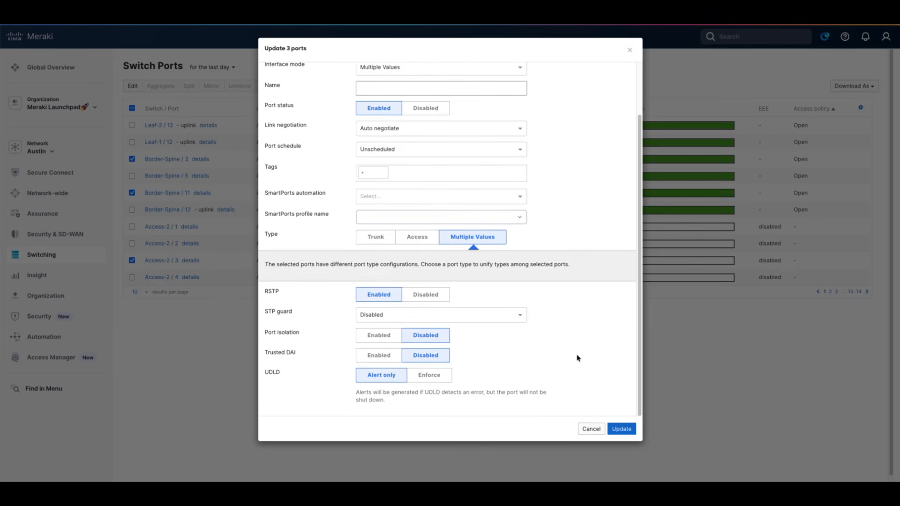
scroll(577, 359, up, 2)
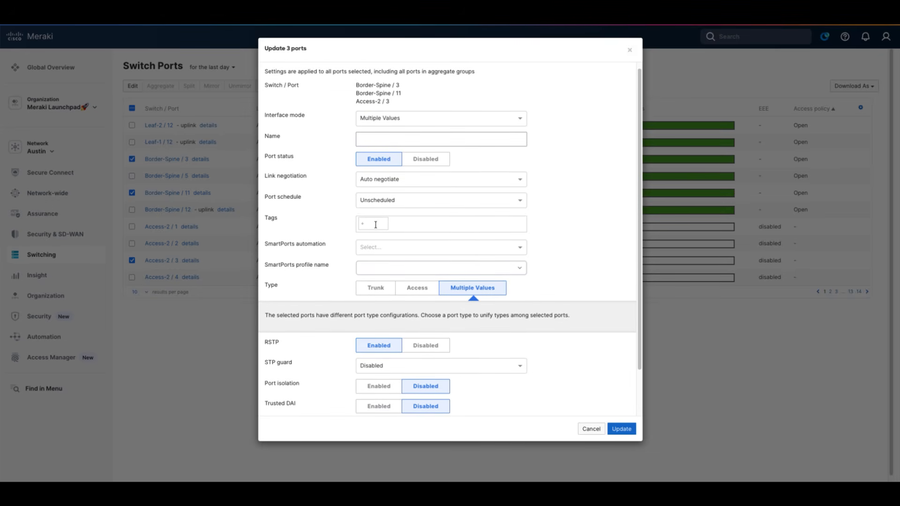
click(592, 429)
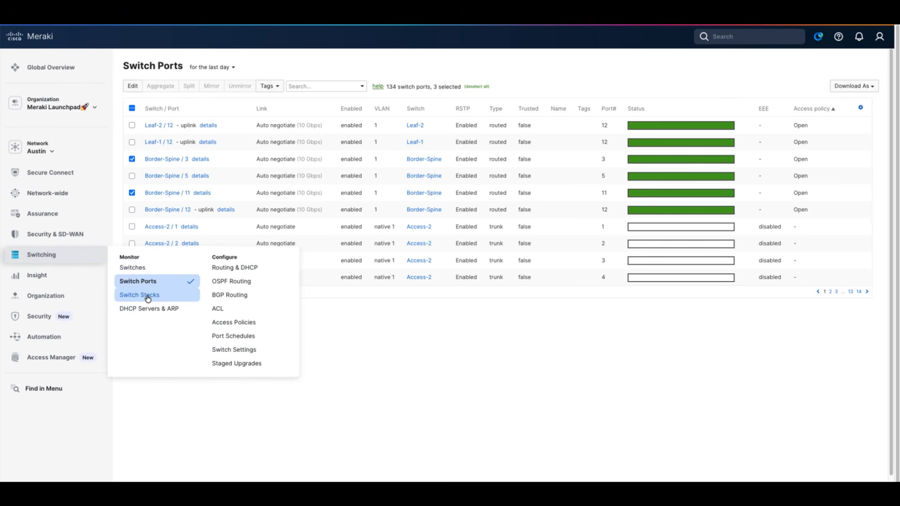
- Open the switch stacks overview and view the details of the CAMPUS-CORE stack member ending in CORE2
click(148, 299)
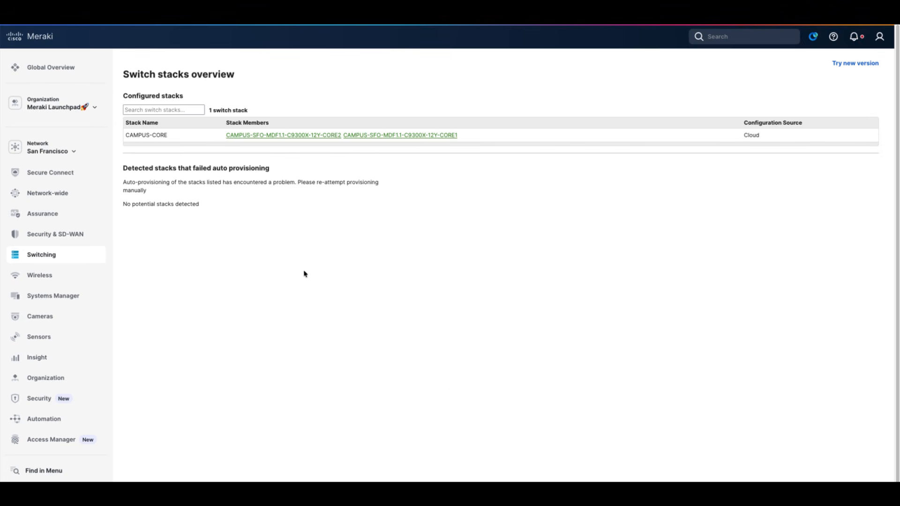
click(281, 135)
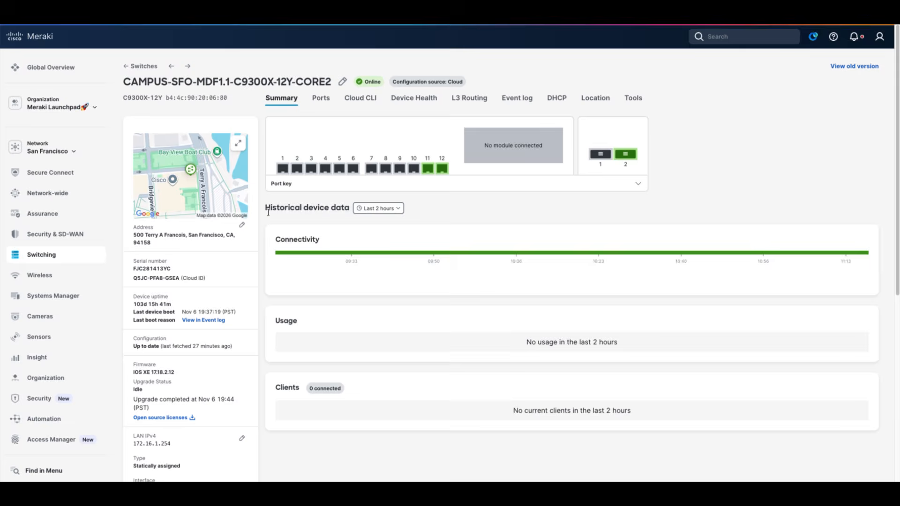
- Open the DHCP servers and ARP page and check the email alert choices and the DHCP server list's time range options
mouse_move(66, 265)
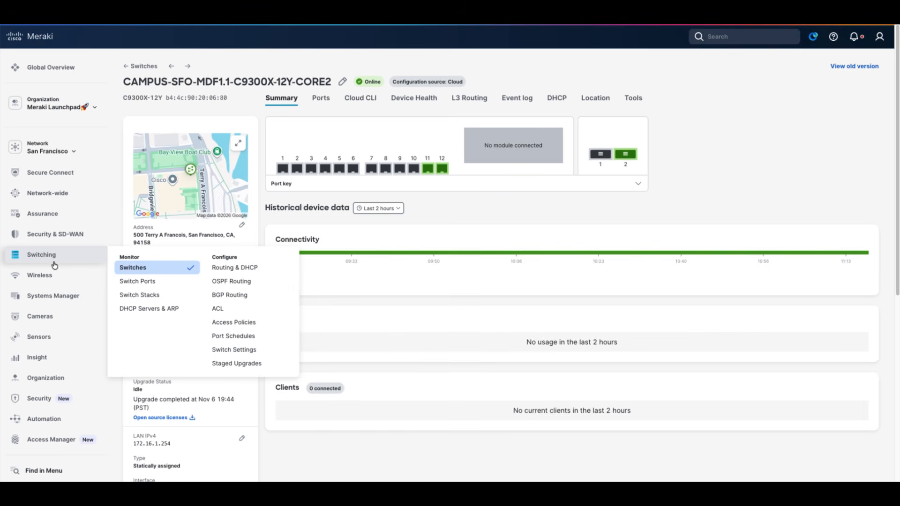
click(144, 309)
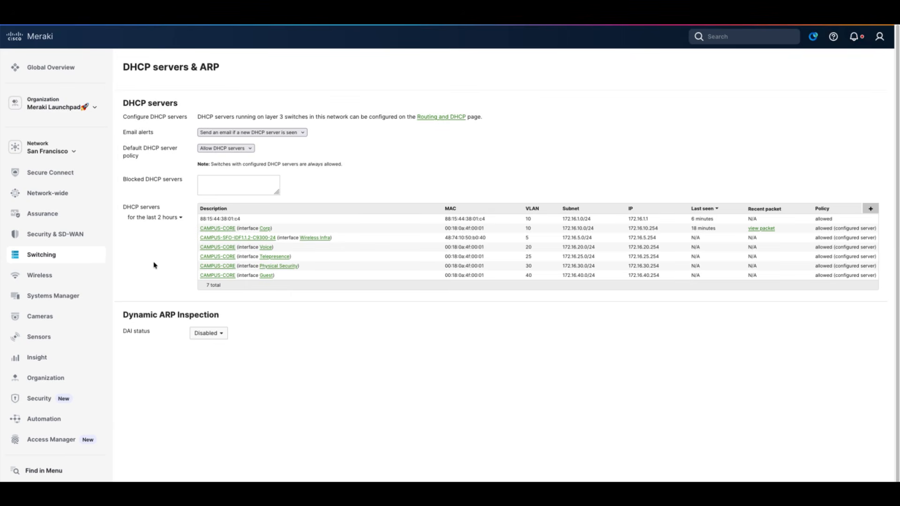
click(229, 133)
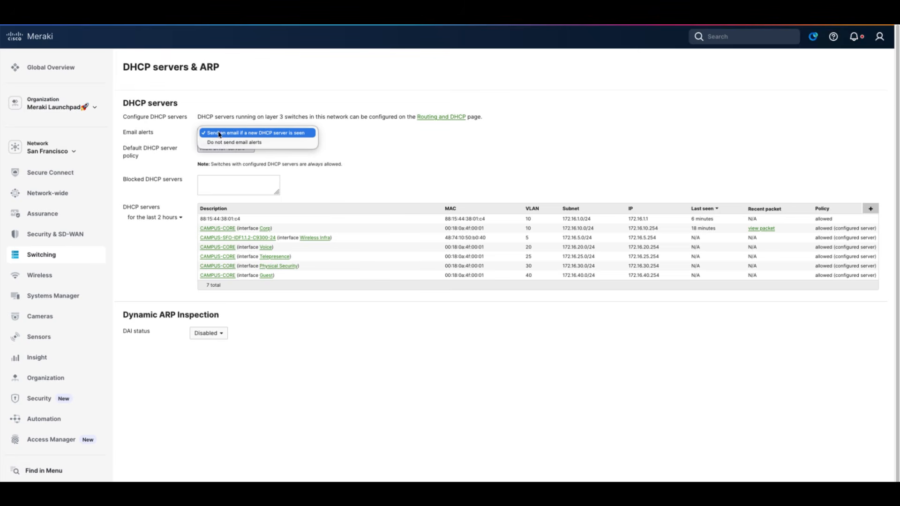
click(183, 135)
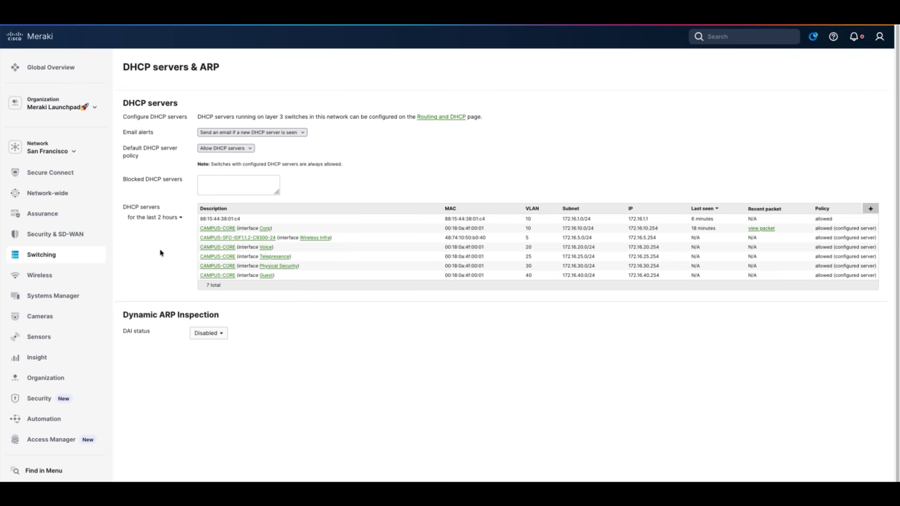
click(172, 218)
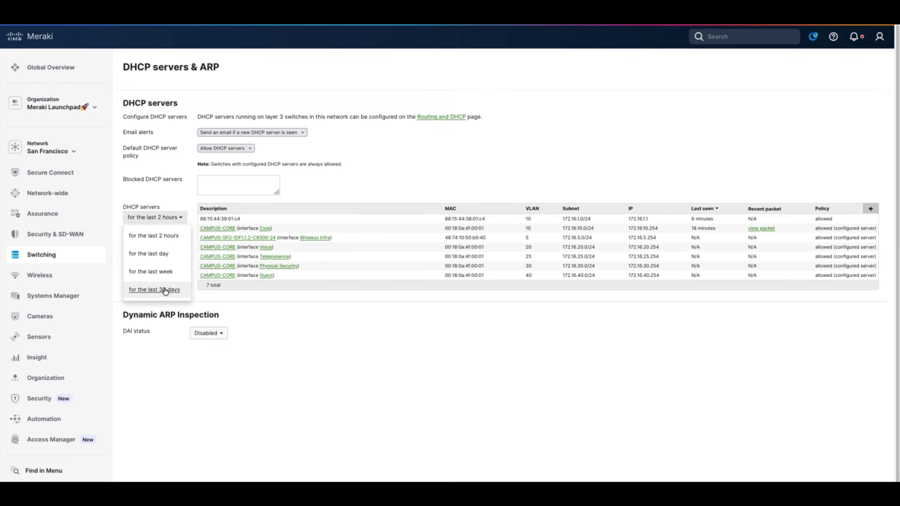
click(161, 221)
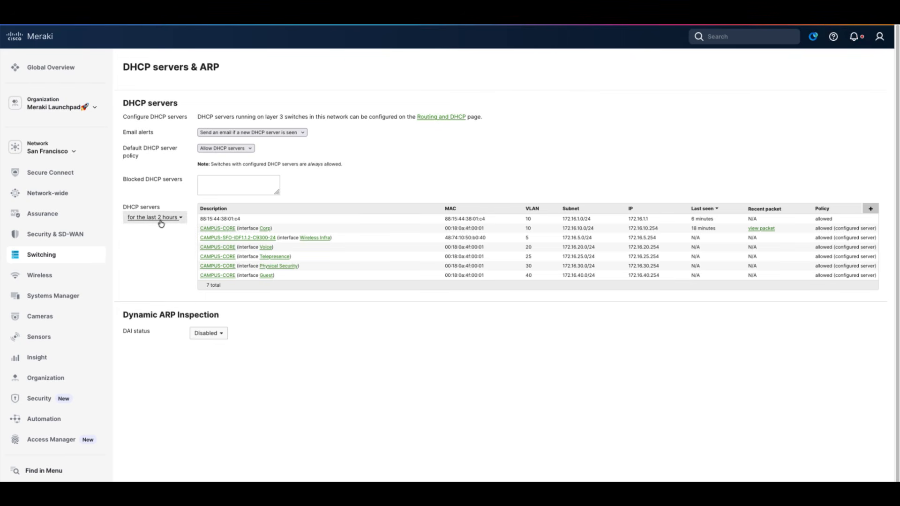
- Open the Routing & DHCP page and review the switch or stack choices, the interfaces and the static routes
mouse_move(86, 255)
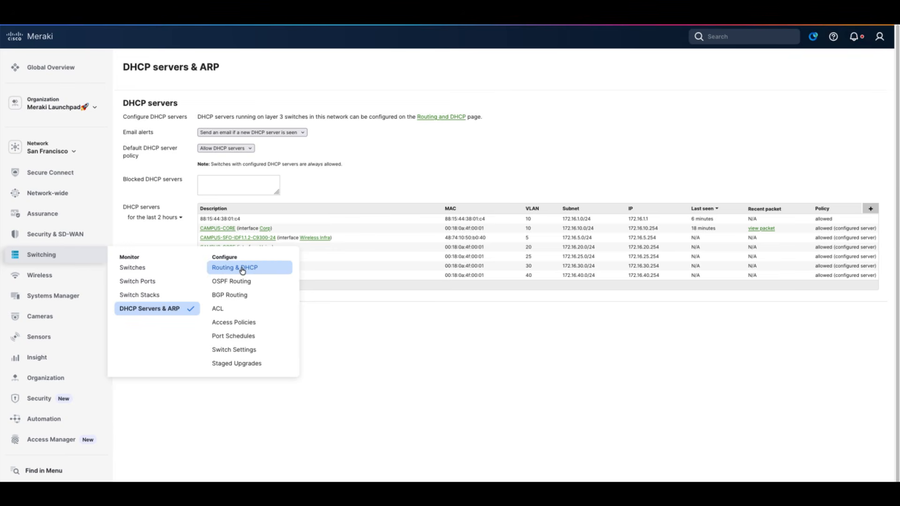
click(243, 271)
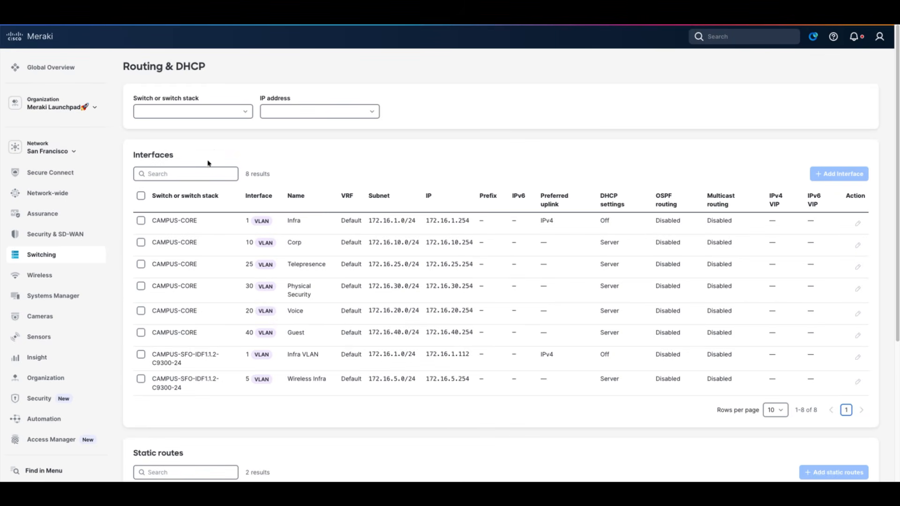
click(245, 114)
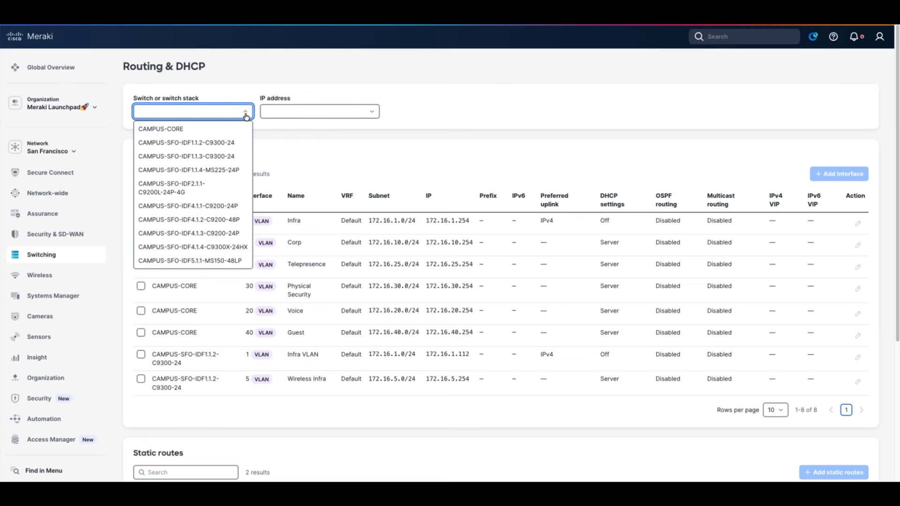
click(246, 115)
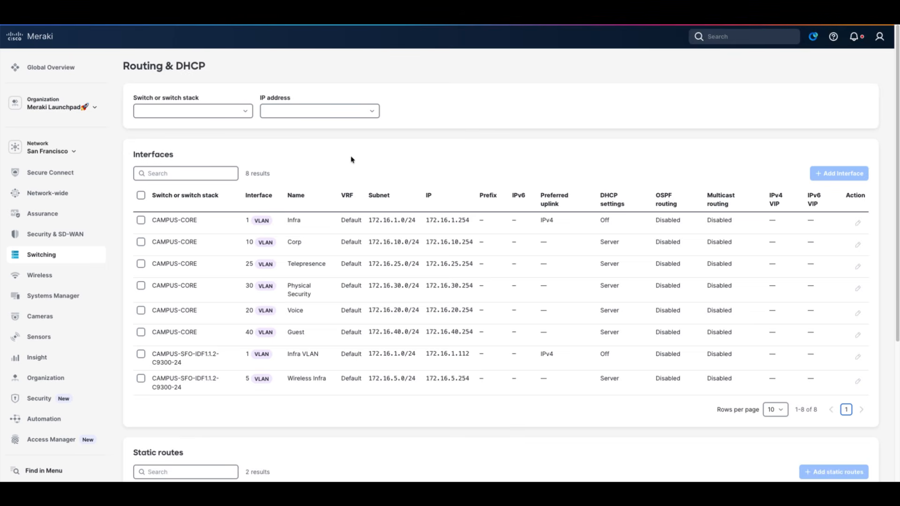
scroll(352, 159, down, 3)
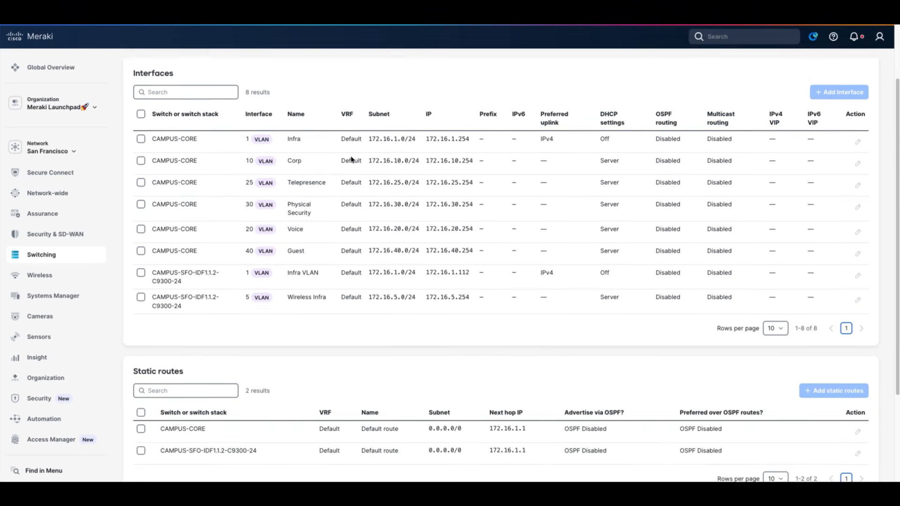
scroll(351, 160, down, 3)
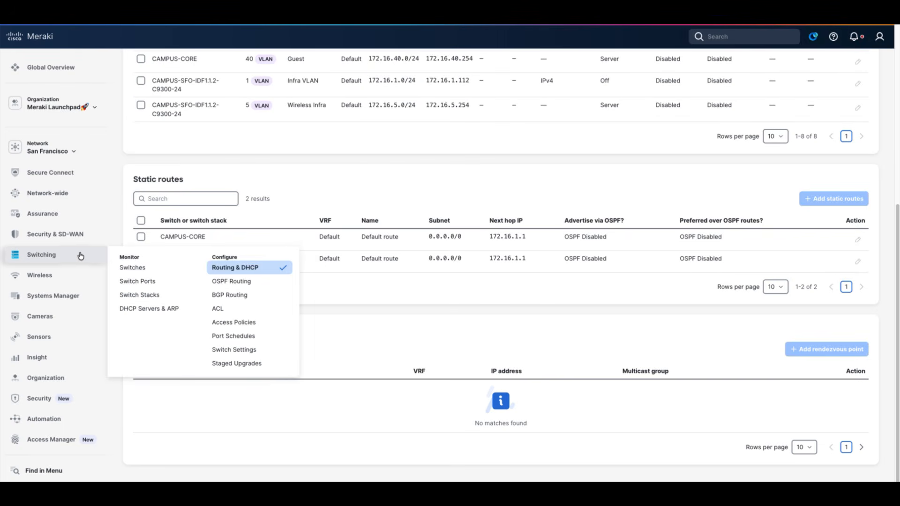
- Open the OSPF routing configuration and review its timers, areas, interfaces, static routes and authentication settings
click(239, 285)
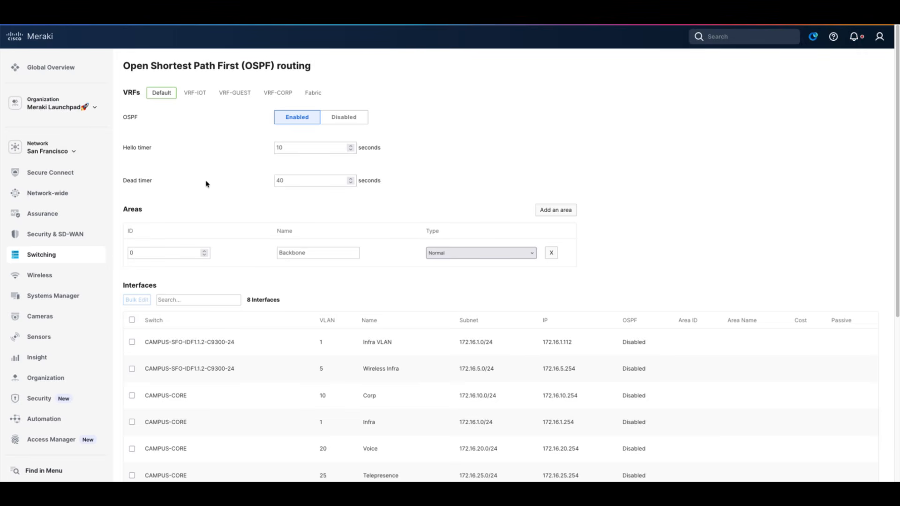
scroll(206, 184, down, 3)
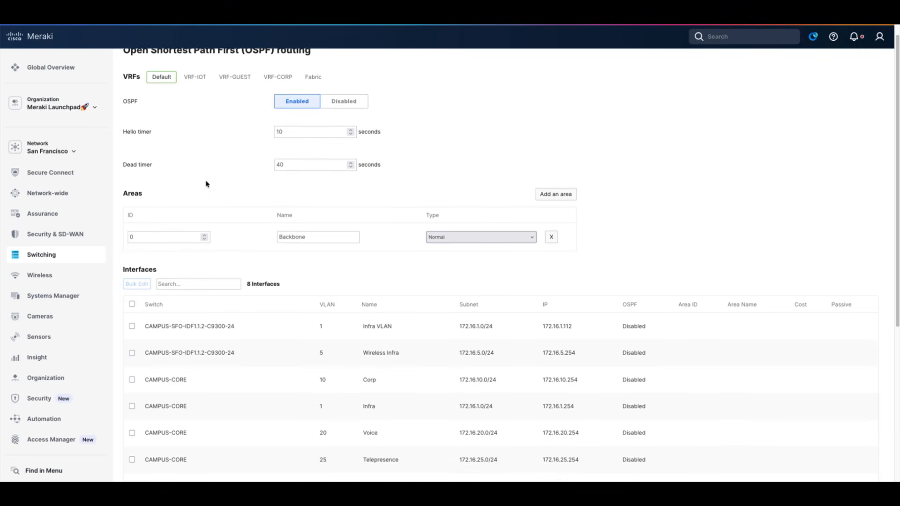
scroll(206, 183, down, 6)
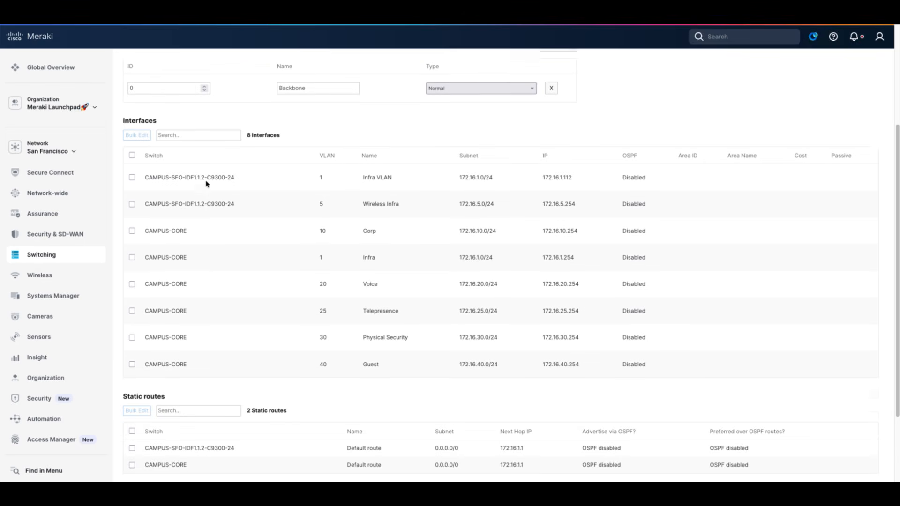
scroll(206, 184, down, 5)
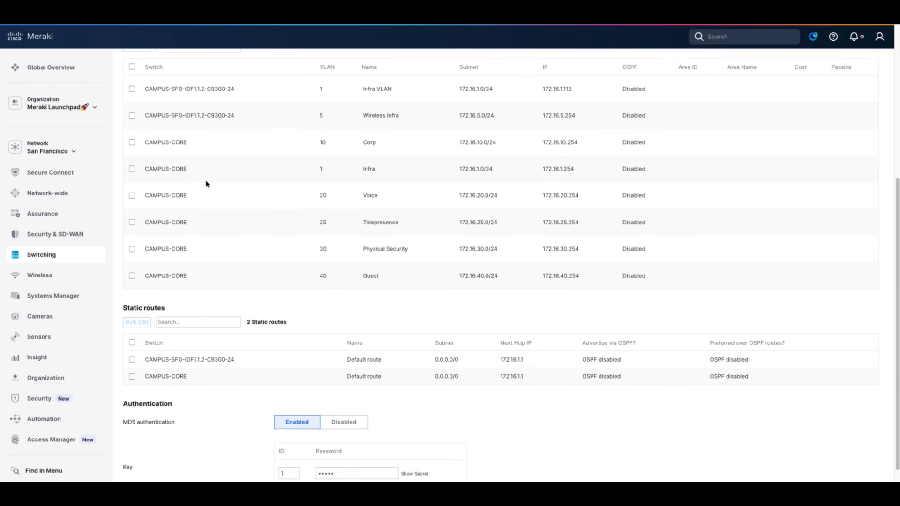
scroll(206, 184, up, 1)
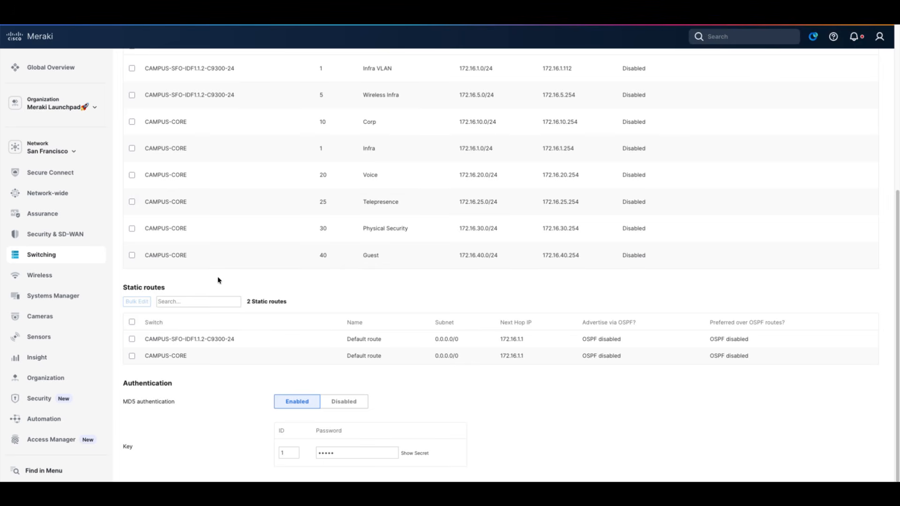
- Open the BGP routing configuration and view the form for adding a router, cancelling it without adding one
mouse_move(80, 257)
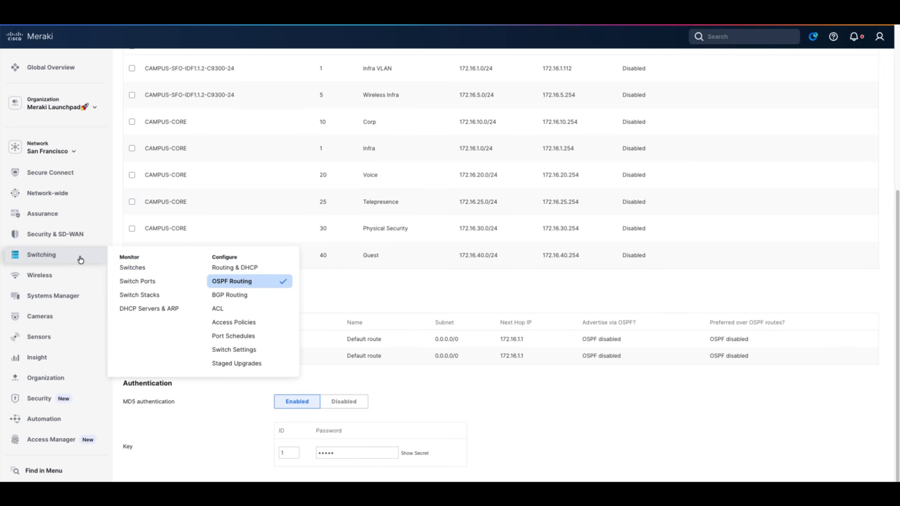
click(233, 298)
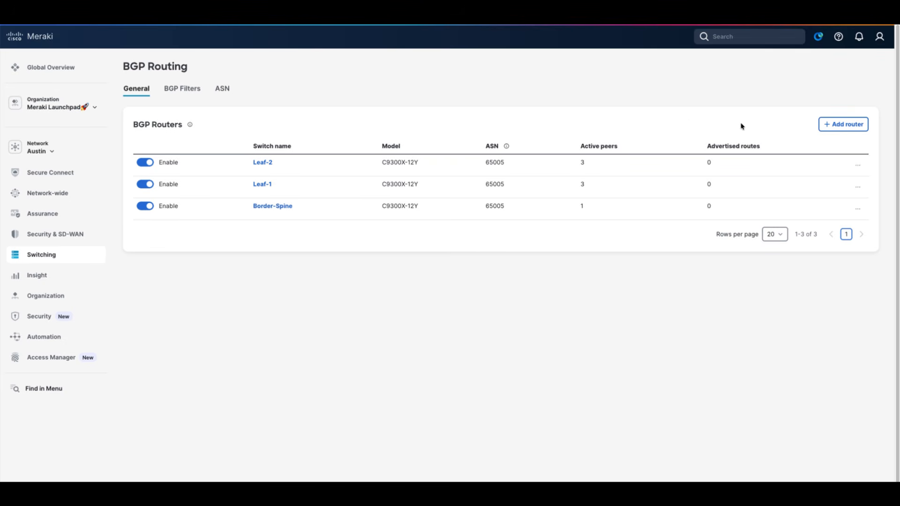
click(846, 125)
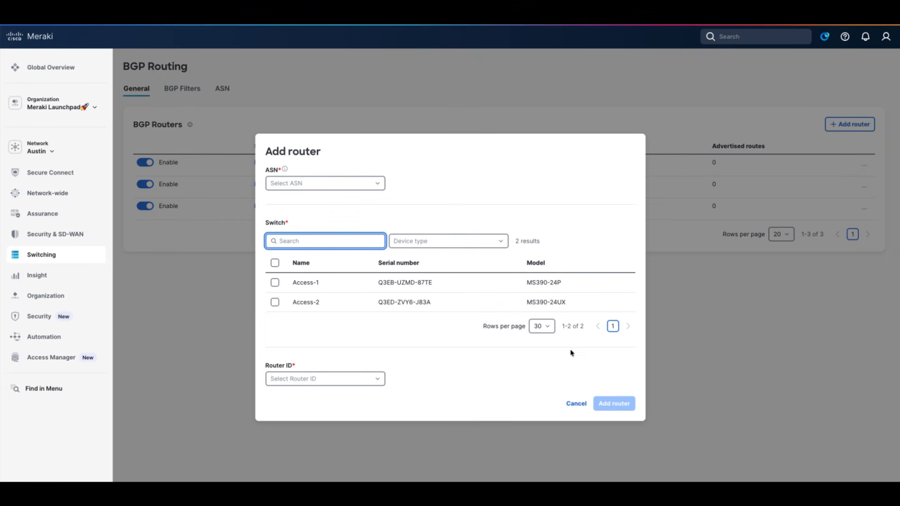
click(576, 405)
drag(456, 406, 115, 276)
- Open the switch access control list to view its dashboard service rules and user-defined rules
mouse_move(70, 259)
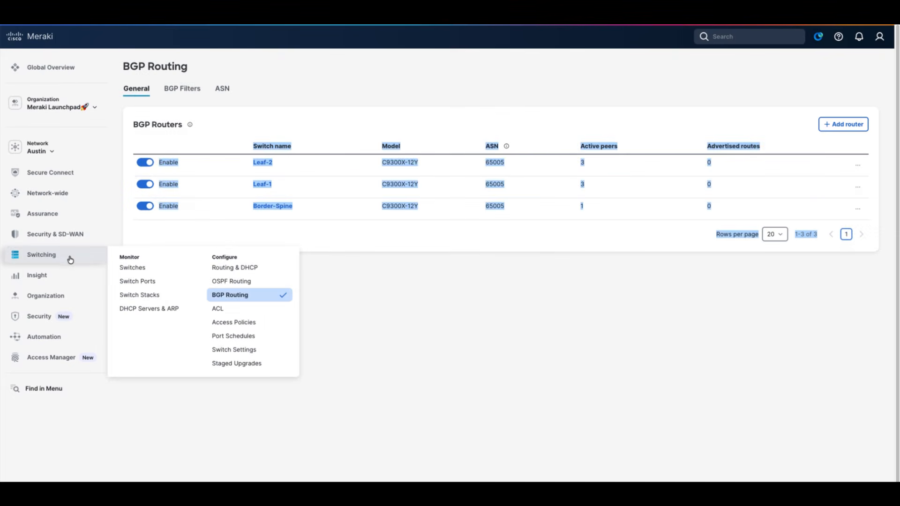
click(493, 347)
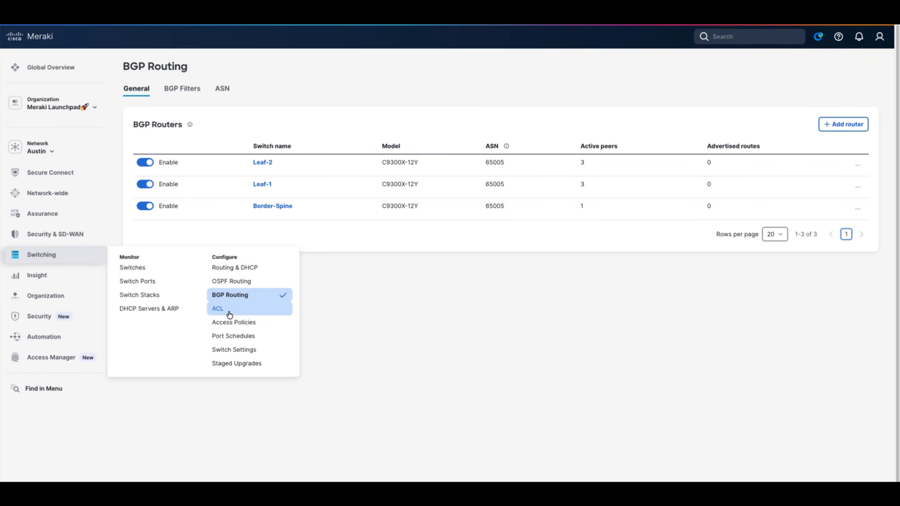
click(230, 315)
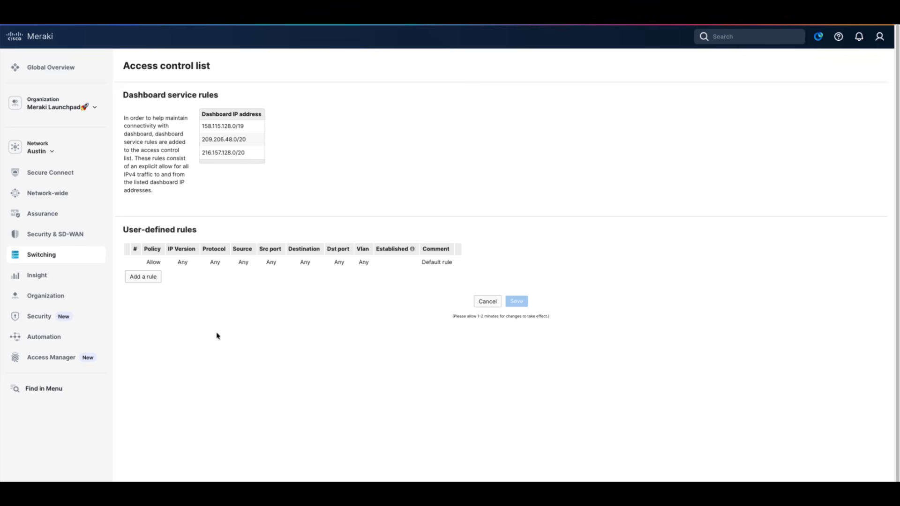
- Expand the authentication details of all three switch access policies and open the detail page of Campus Sentry Policy 01
mouse_move(68, 260)
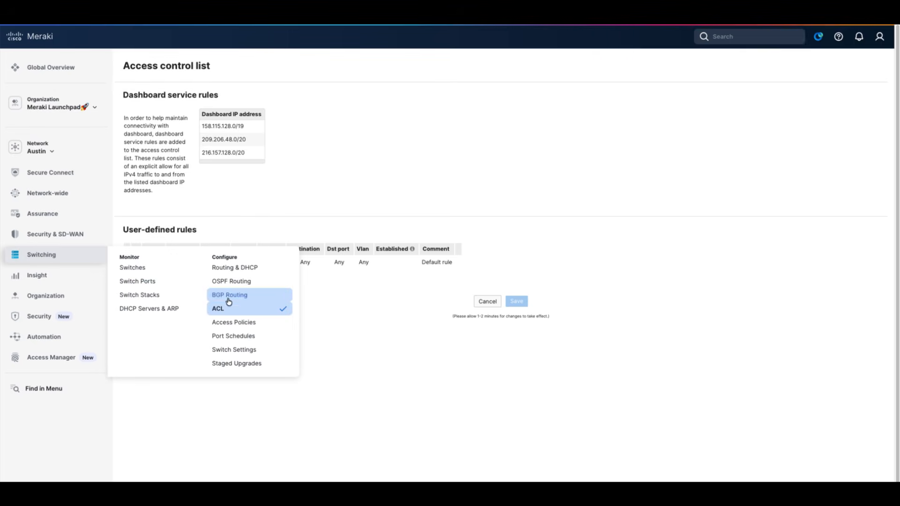
click(240, 324)
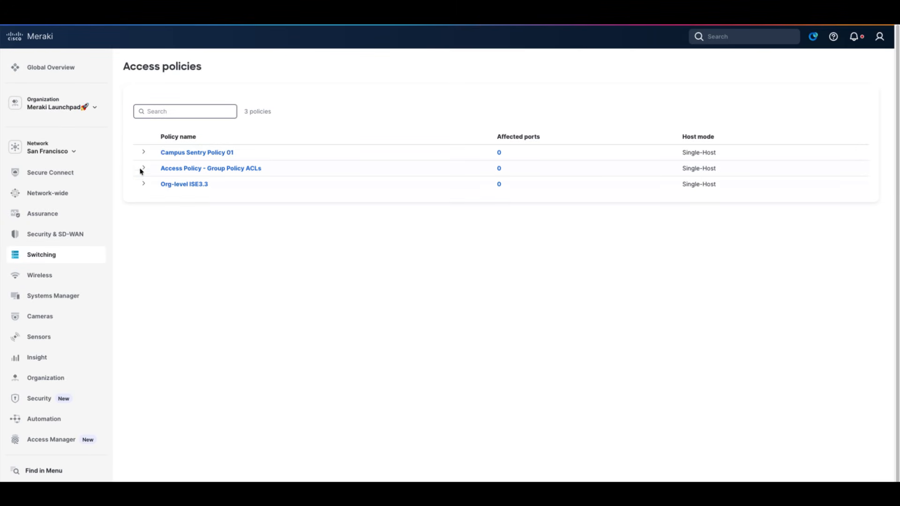
click(143, 152)
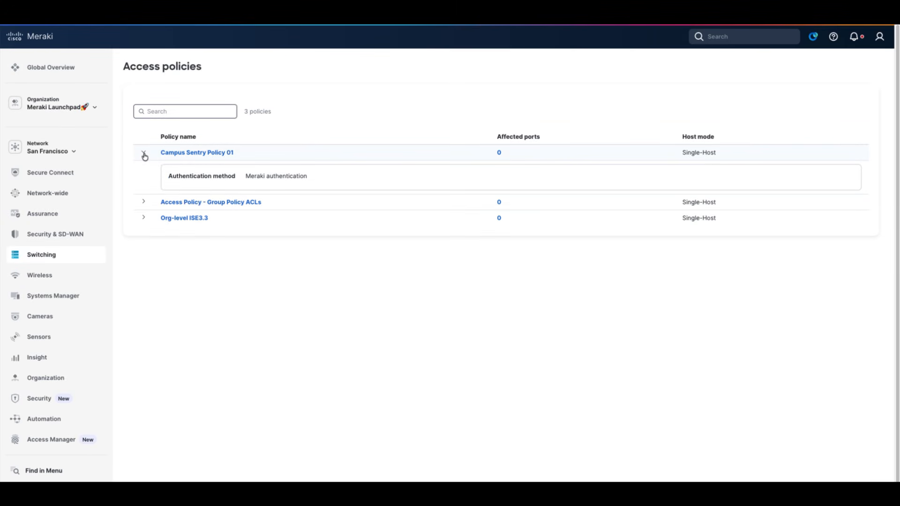
click(145, 202)
click(144, 252)
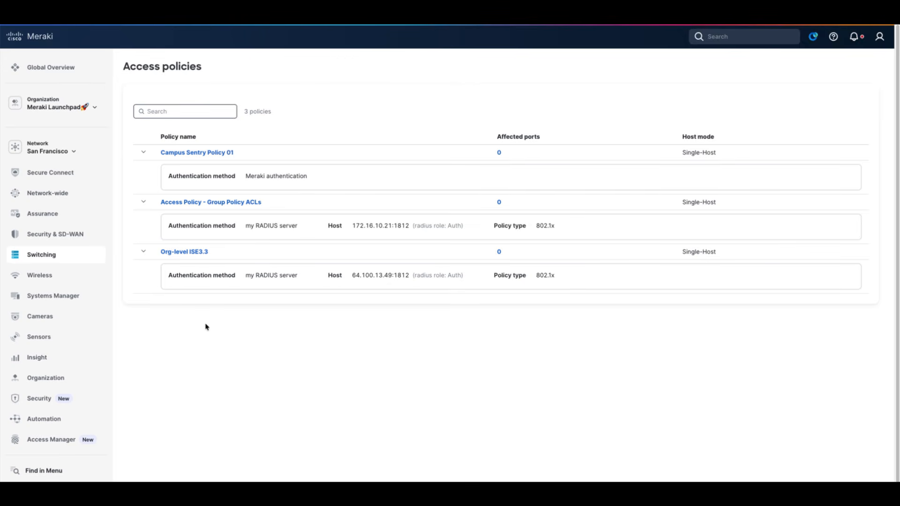
triple_click(191, 153)
click(191, 153)
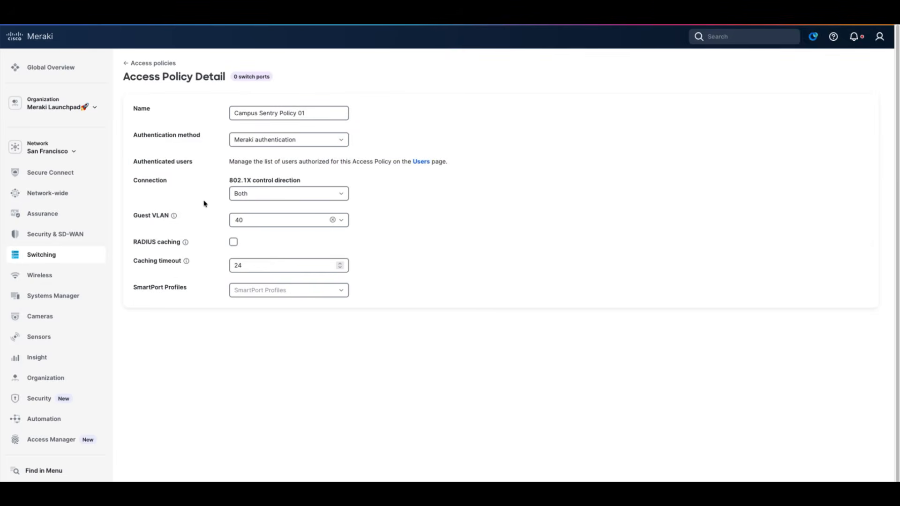
- Open the switch port schedules and expand the Phone Schedule and Front Desk Schedule to view their daily times
mouse_move(70, 258)
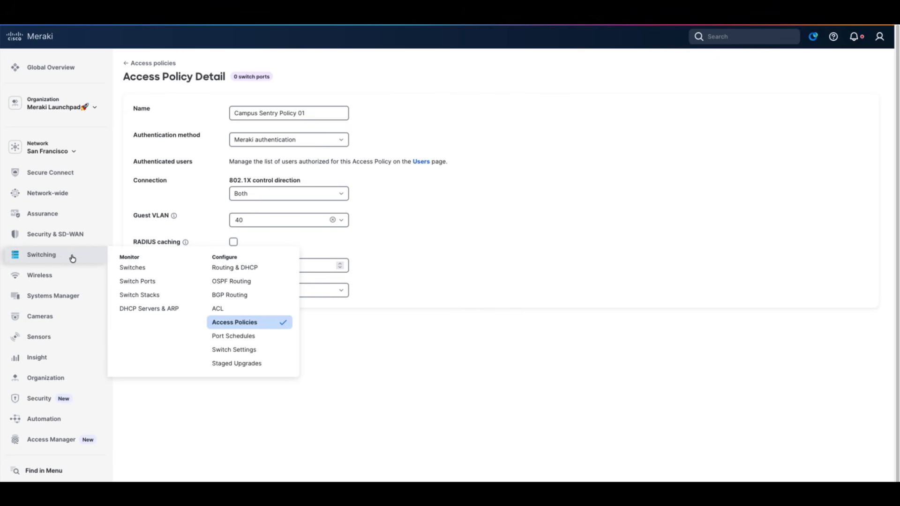
click(243, 338)
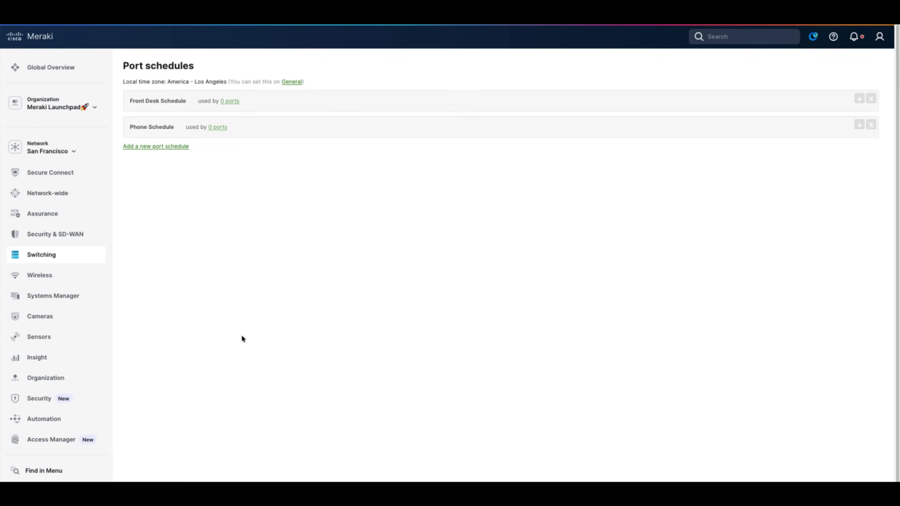
click(238, 131)
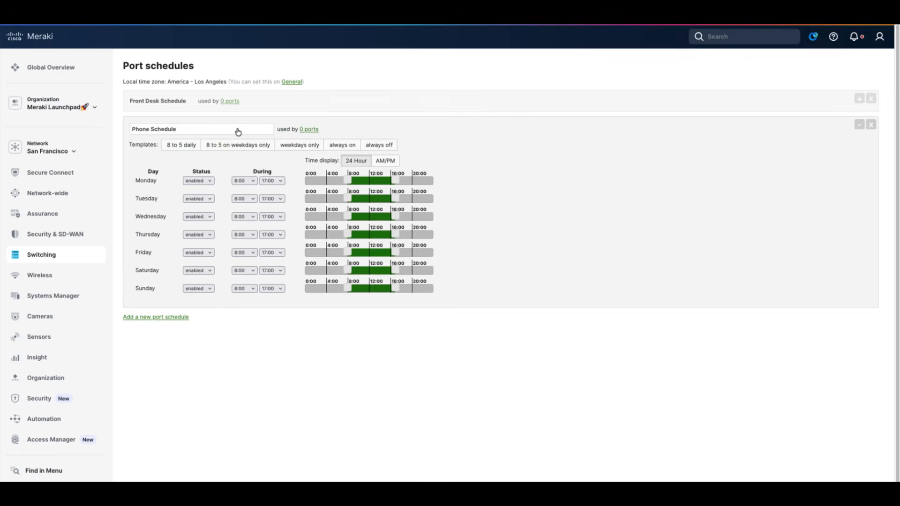
click(252, 103)
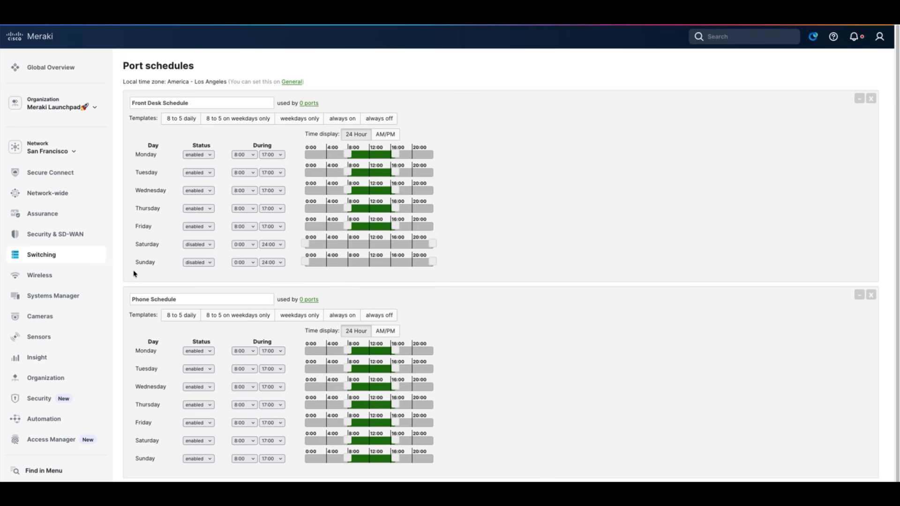
- Open the switch settings and review the VLAN, STP, quality of service, multicast, MTU, storm control and power supply sections
mouse_move(109, 263)
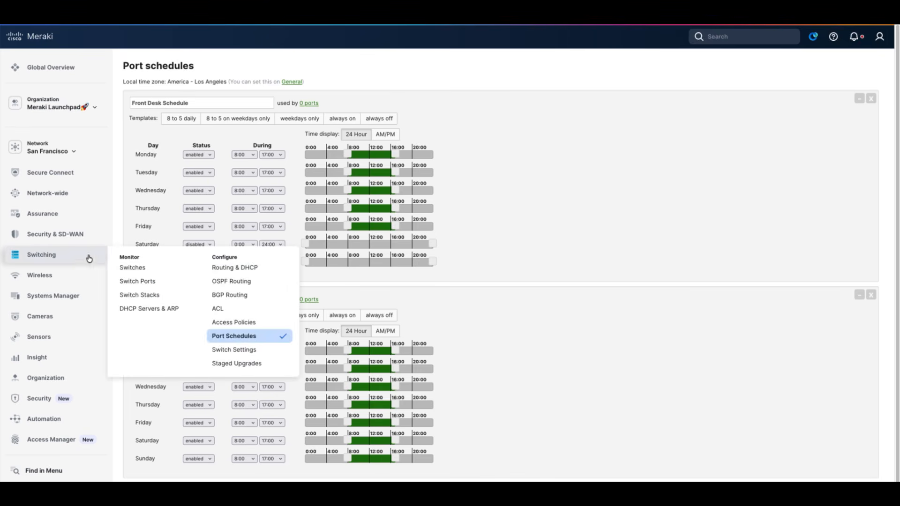
click(236, 354)
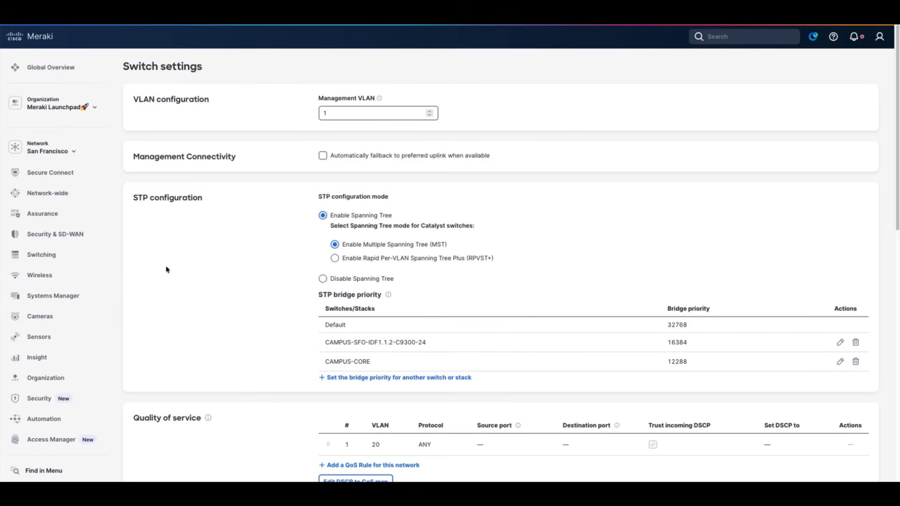
scroll(172, 274, down, 2)
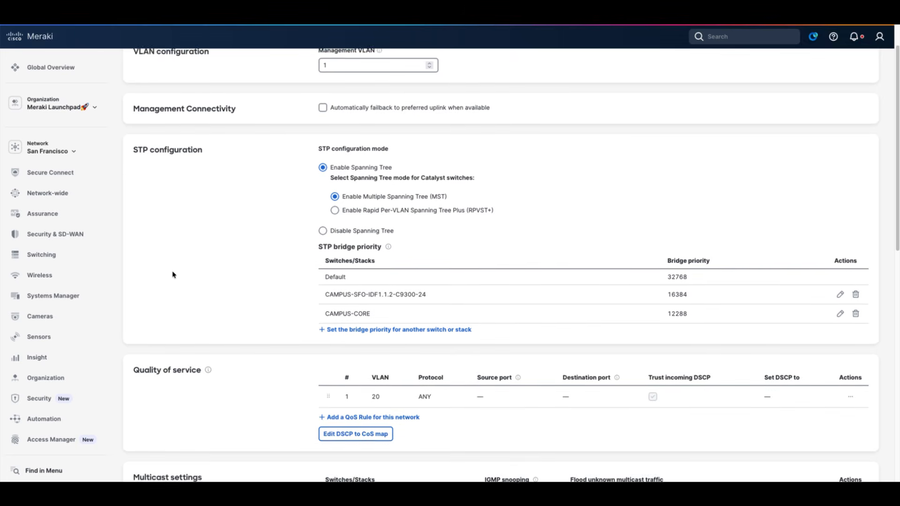
scroll(172, 274, down, 5)
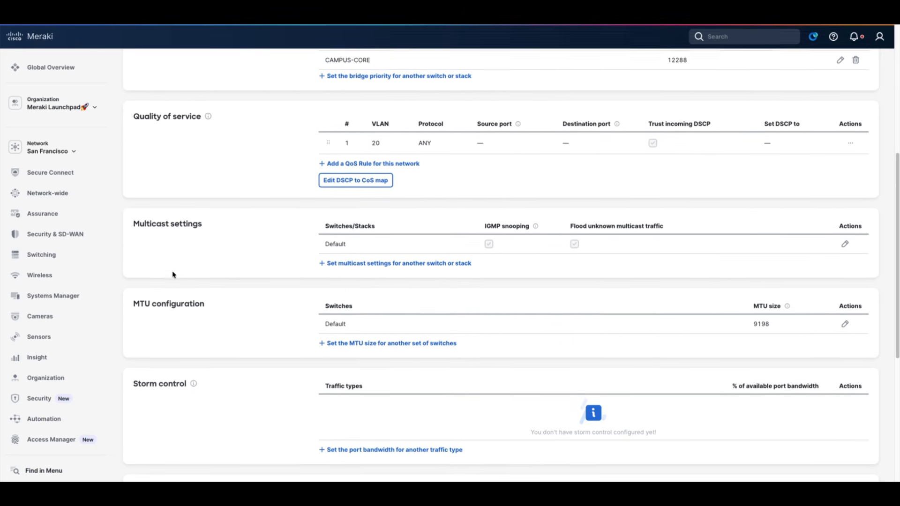
scroll(173, 275, down, 5)
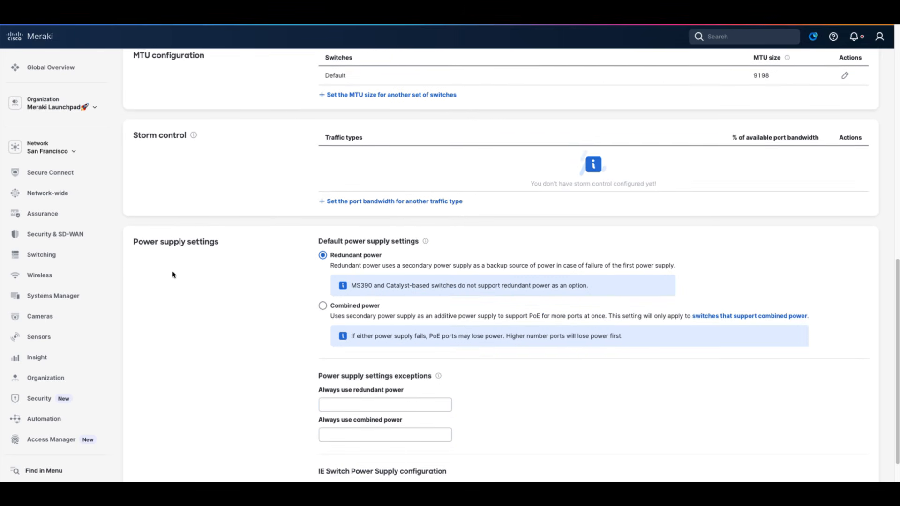
scroll(173, 275, down, 2)
- Open the staged upgrades configuration and view its device groups and upgrade sequence
mouse_move(67, 259)
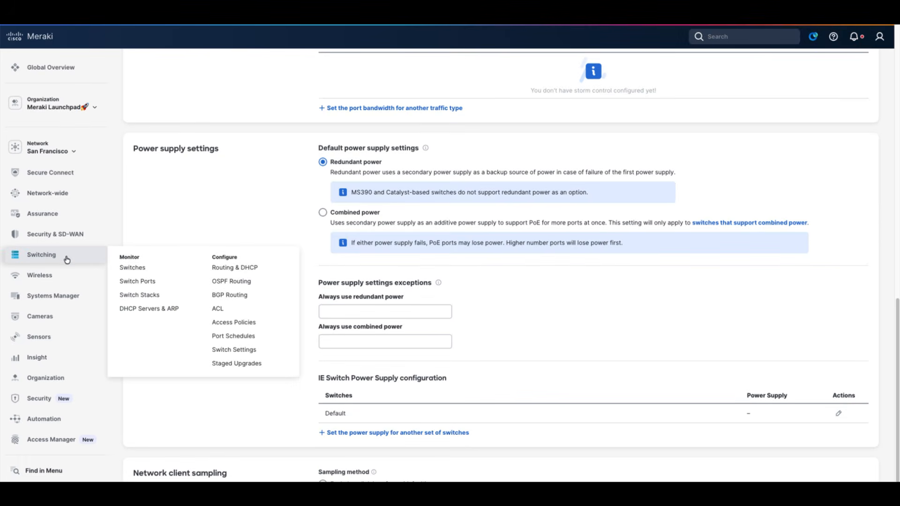
click(243, 366)
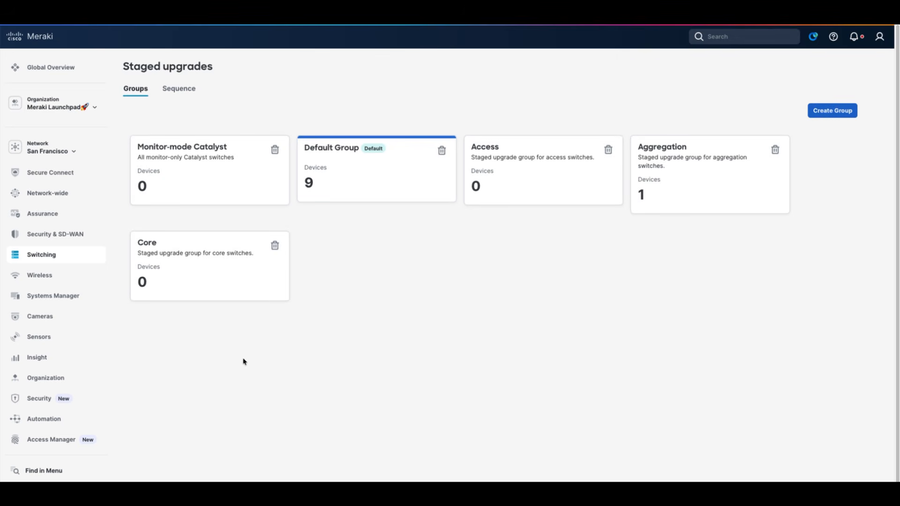
click(178, 93)
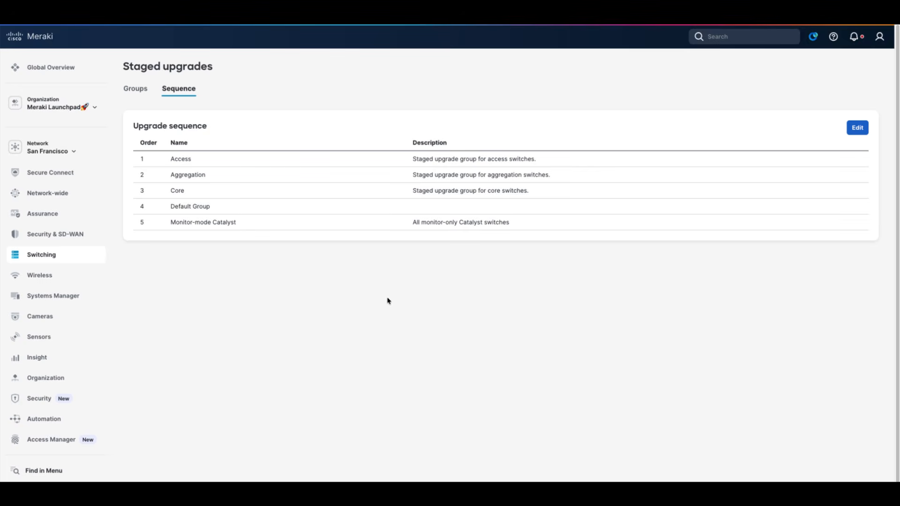
- Return to the switches monitoring page of the San Francisco network
mouse_move(83, 258)
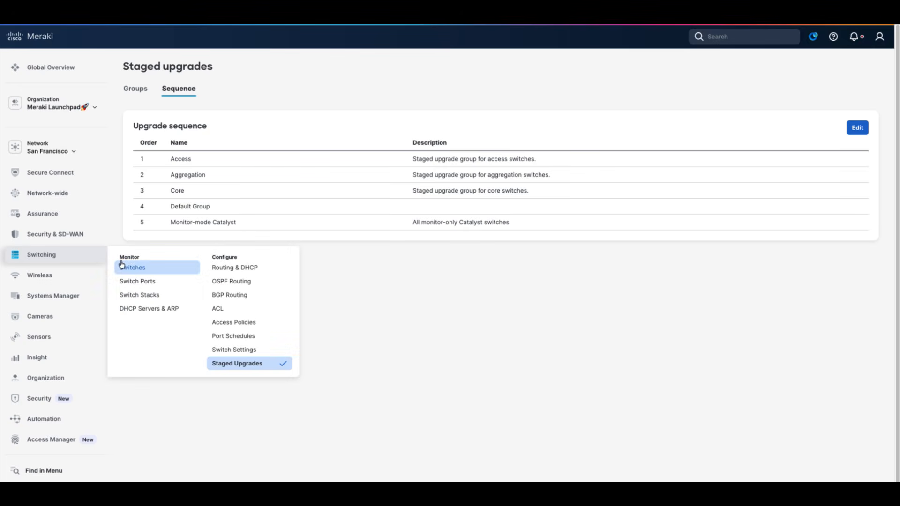
click(136, 272)
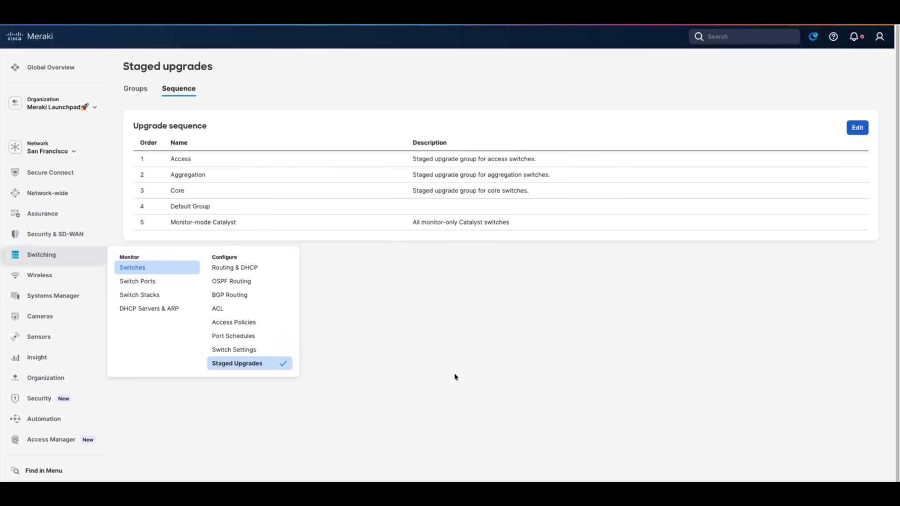